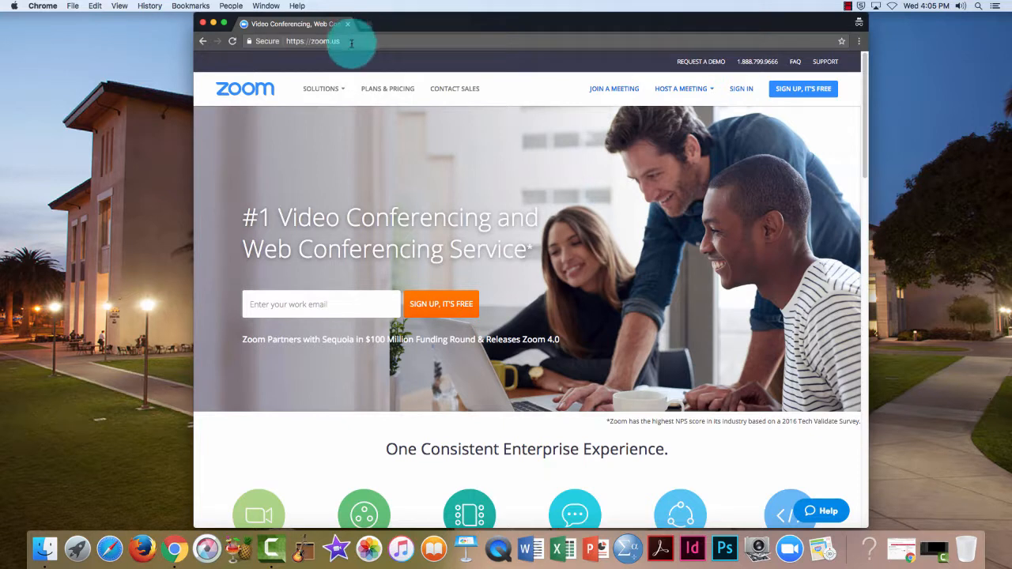
From zoom.us, go to the Zoom sign-in page and choose to sign in with Google.
click(340, 40)
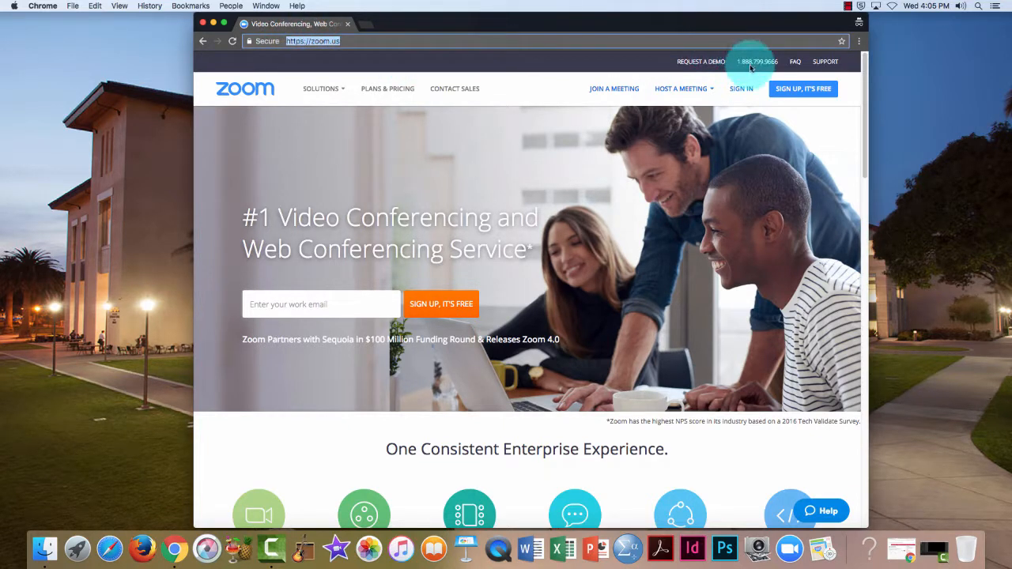
click(743, 88)
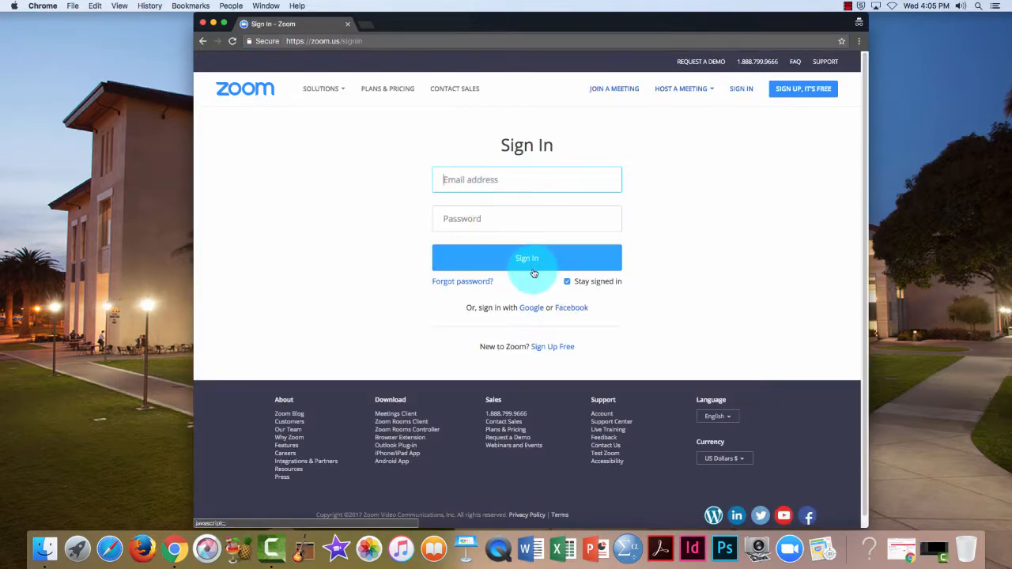
click(529, 310)
Enter the school e-mail address on Google's sign-in page and submit it.
click(479, 266)
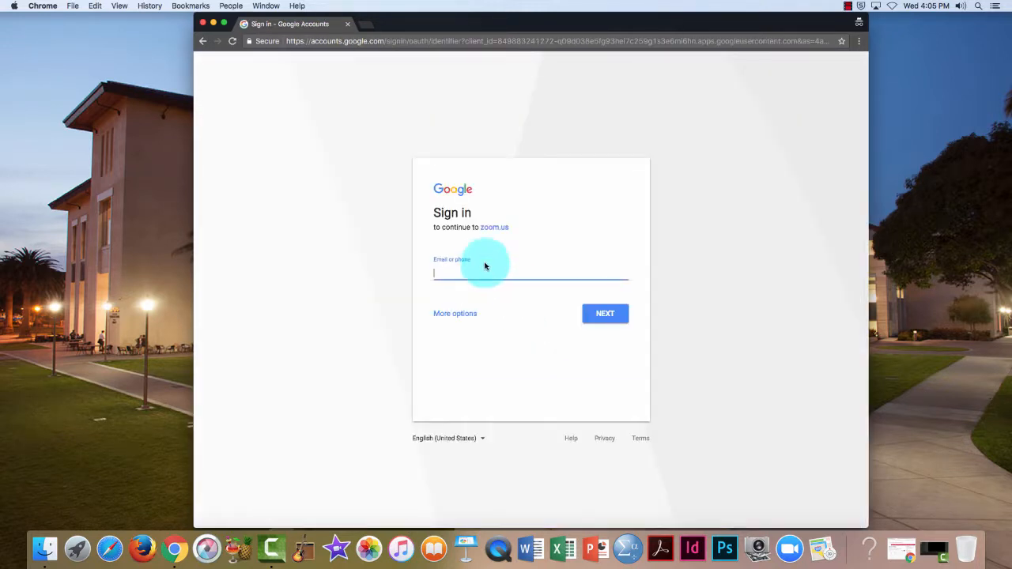
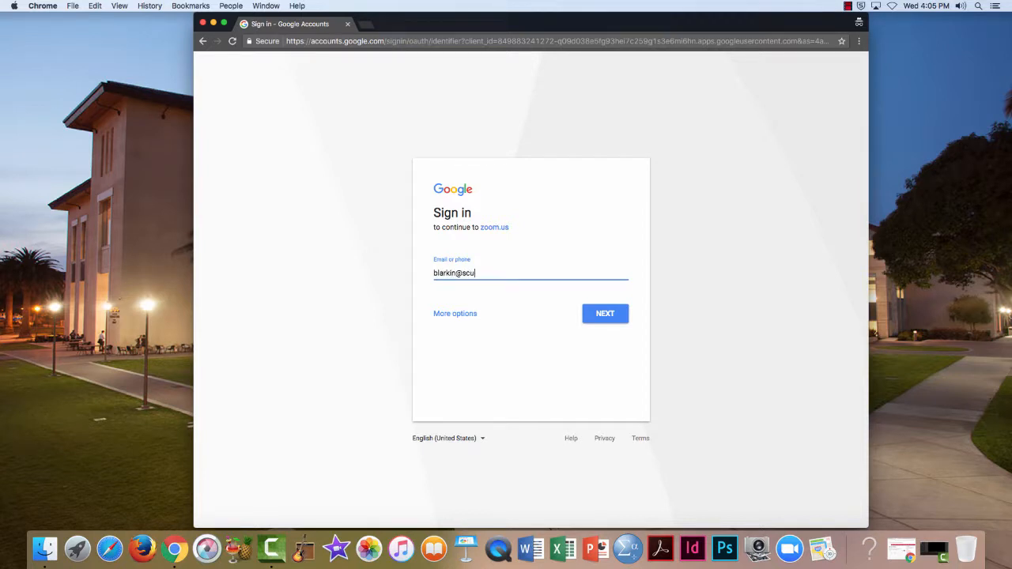
key(Return)
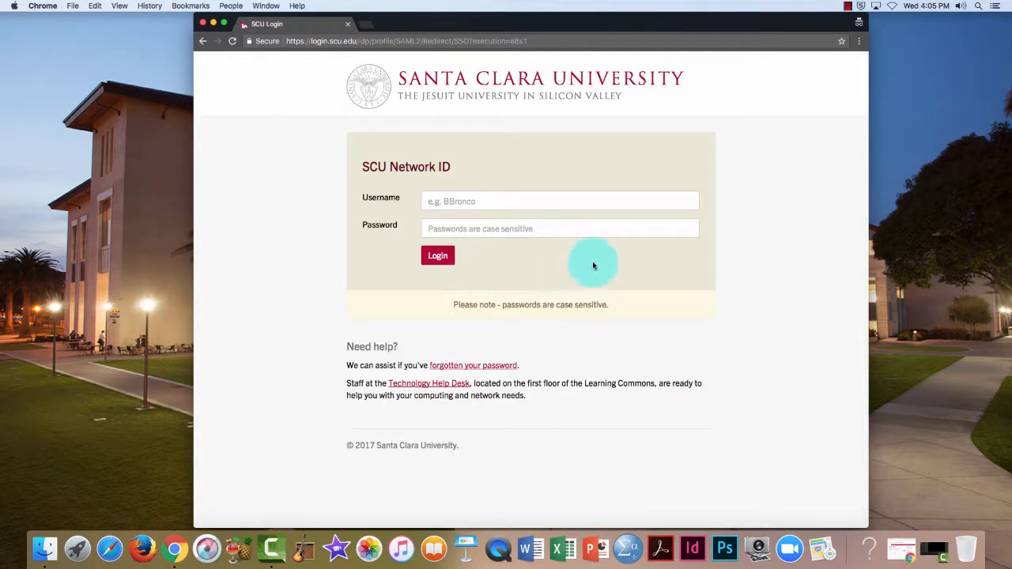
Log in on the SCU Login page with the university username and password.
click(511, 204)
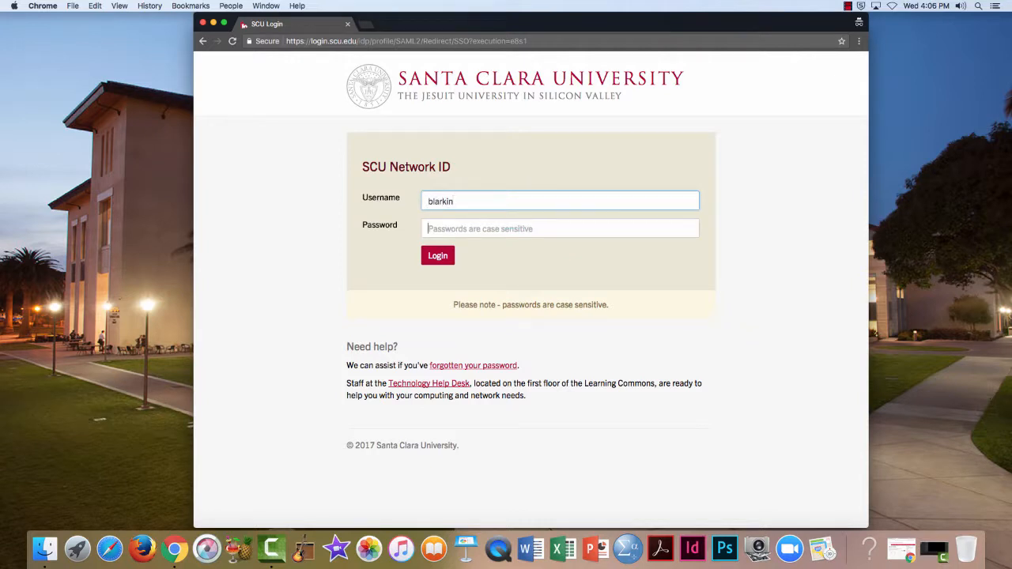
key(Tab)
text(*)
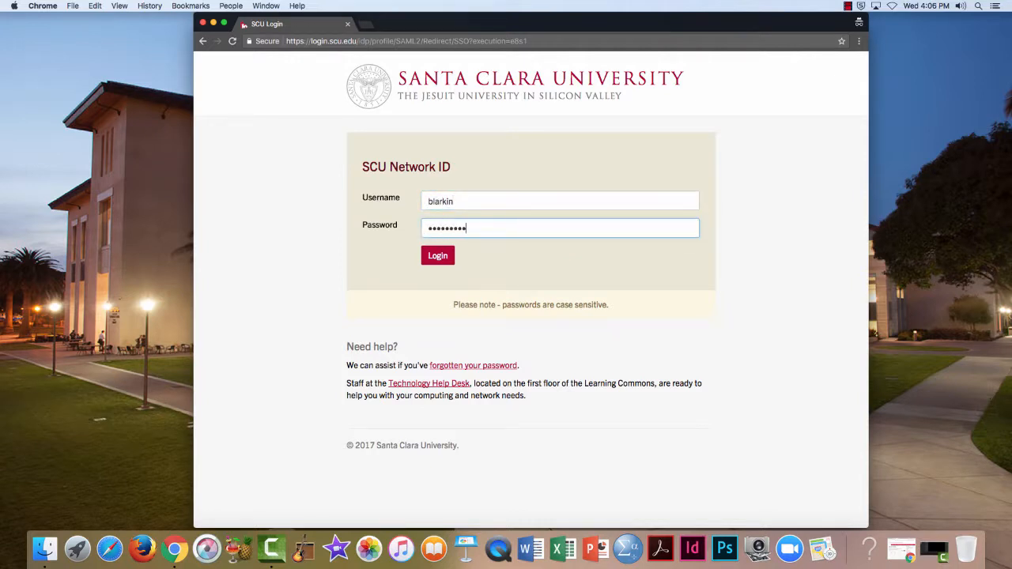
text(********)
key(Return)
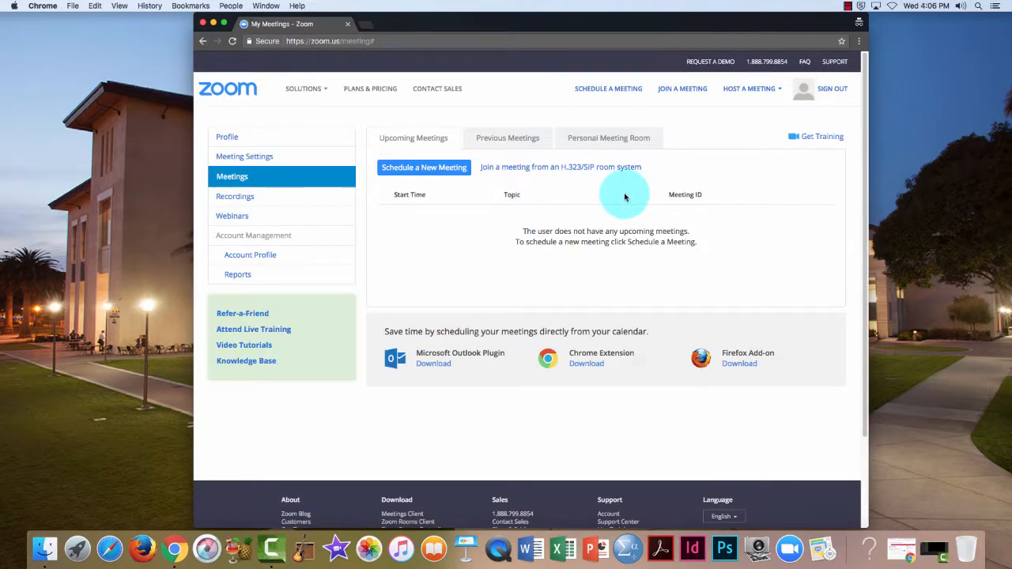
Host a meeting with video off and let the browser launch the Zoom app.
click(749, 90)
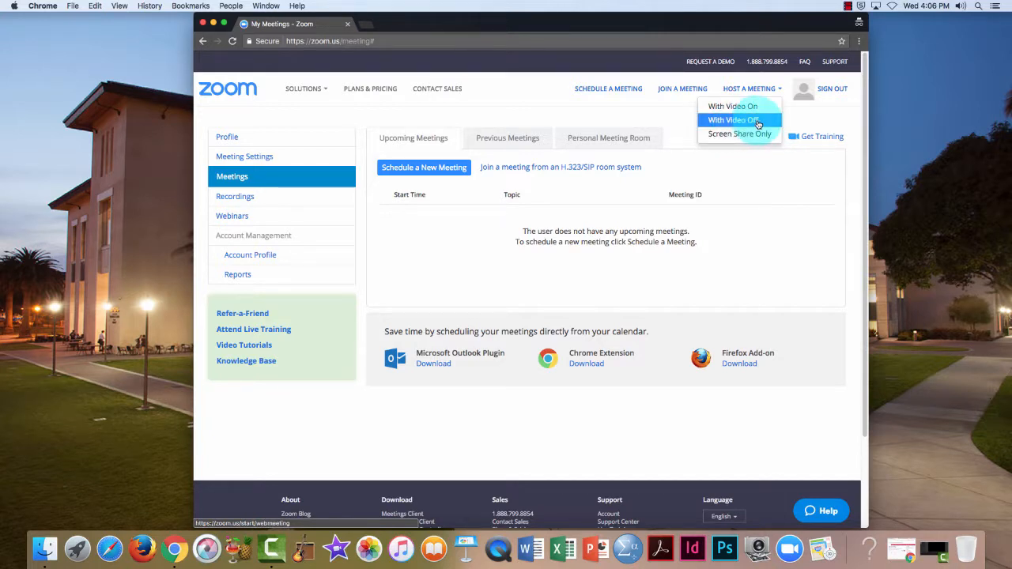
click(760, 122)
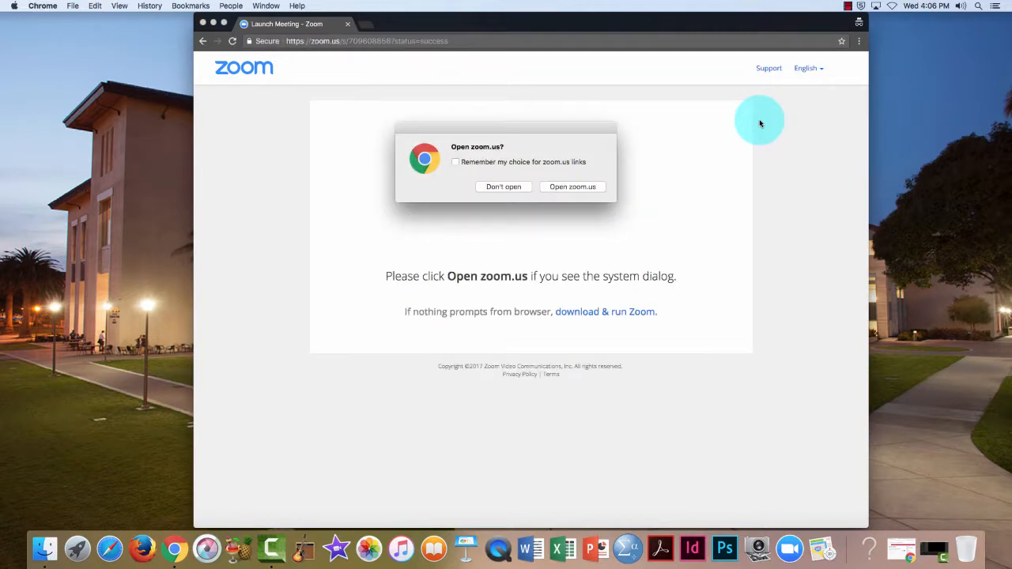
click(579, 188)
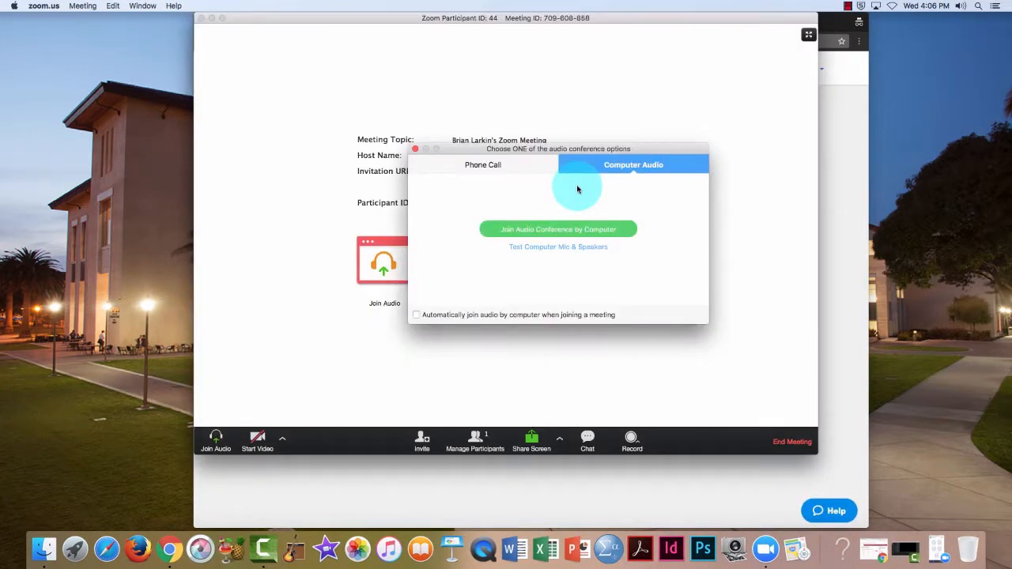
Join audio by computer and start recording the meeting to this computer.
click(568, 230)
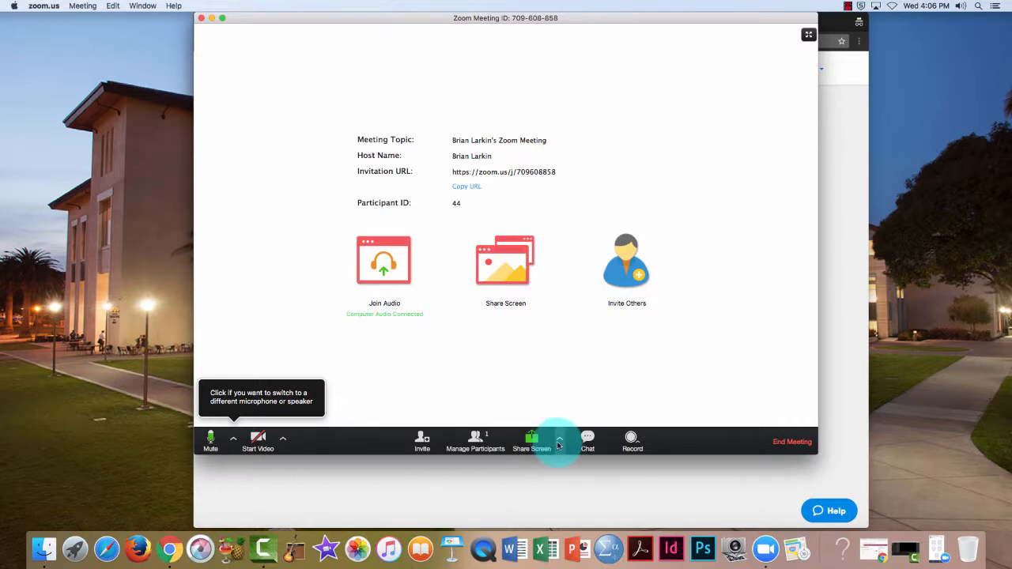
click(634, 441)
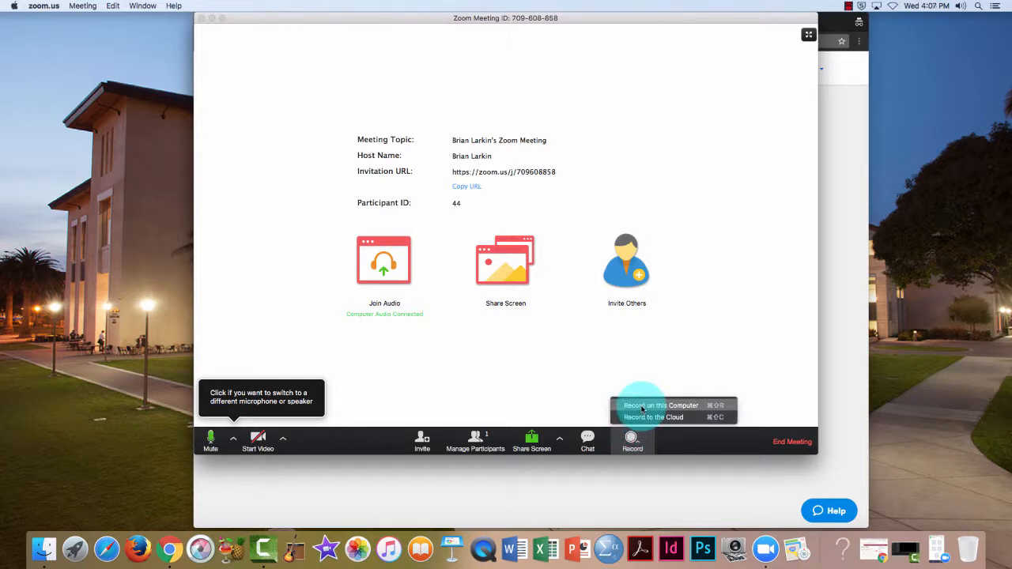
click(642, 406)
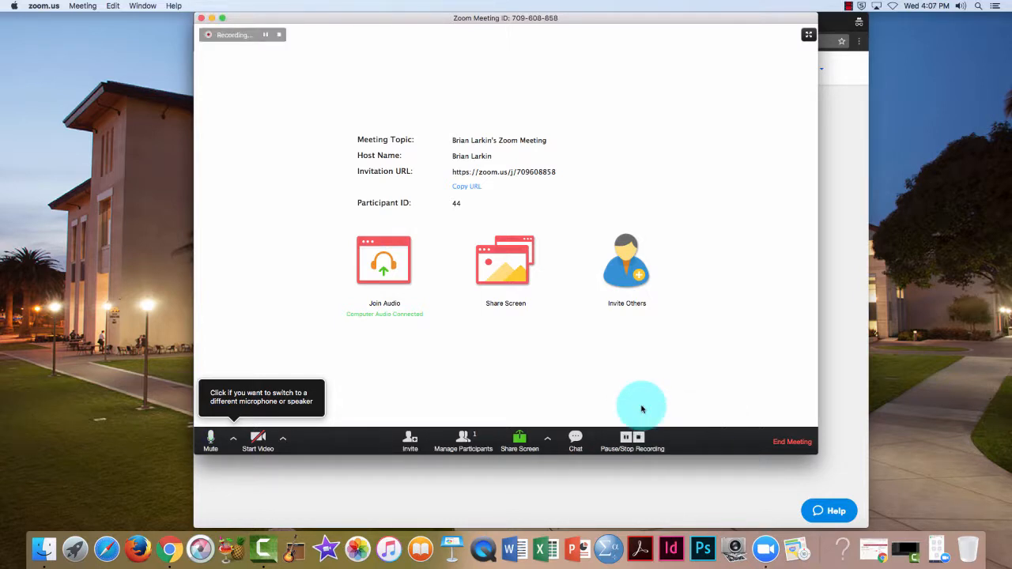
click(524, 442)
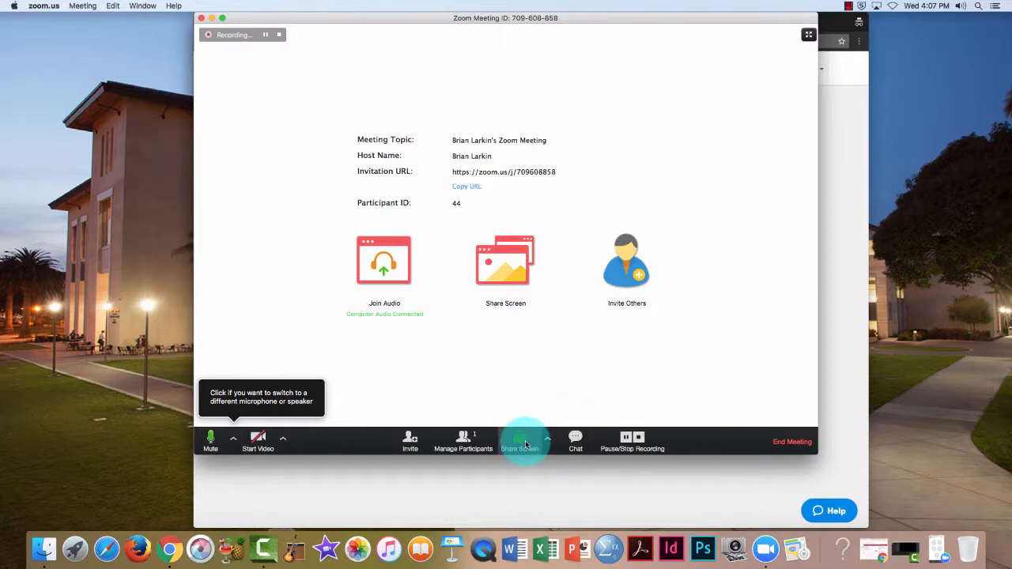
Share the whole desktop (Desktop 1) in the Zoom meeting.
click(327, 156)
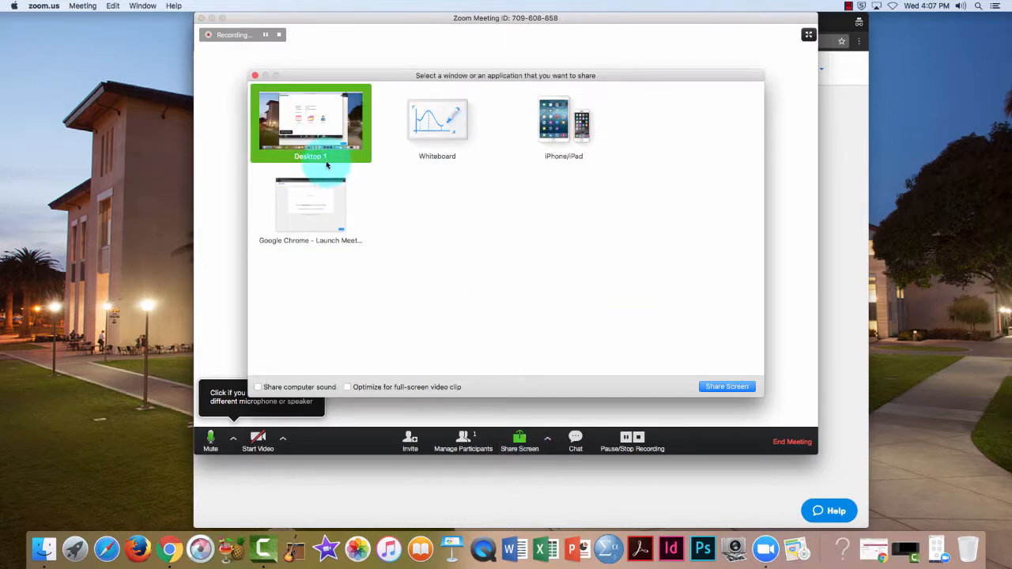
click(317, 144)
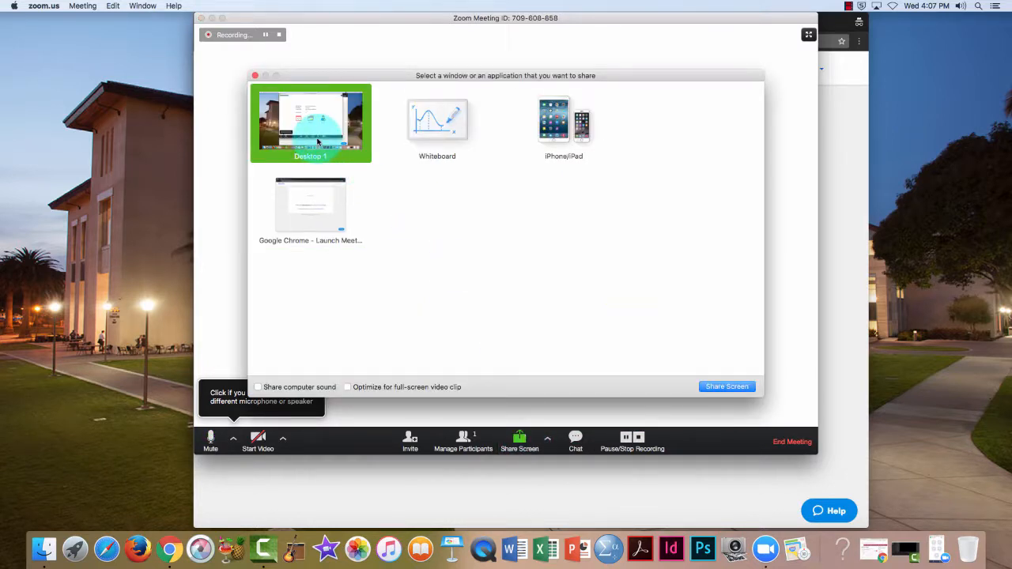
click(726, 386)
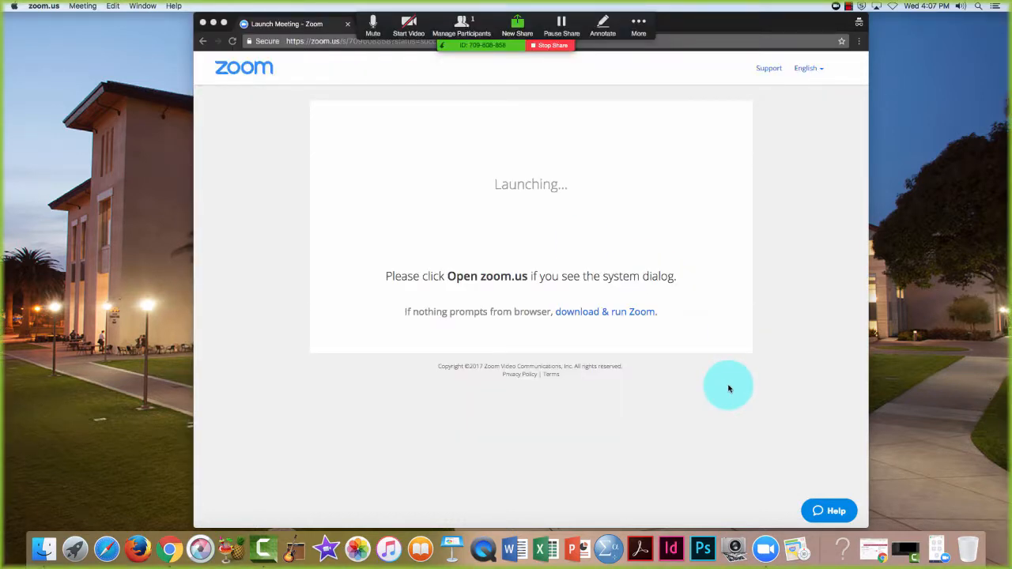
Minimize Chrome and bring the Power of Images Slides window to the front of the desktop.
drag(677, 25, 604, 25)
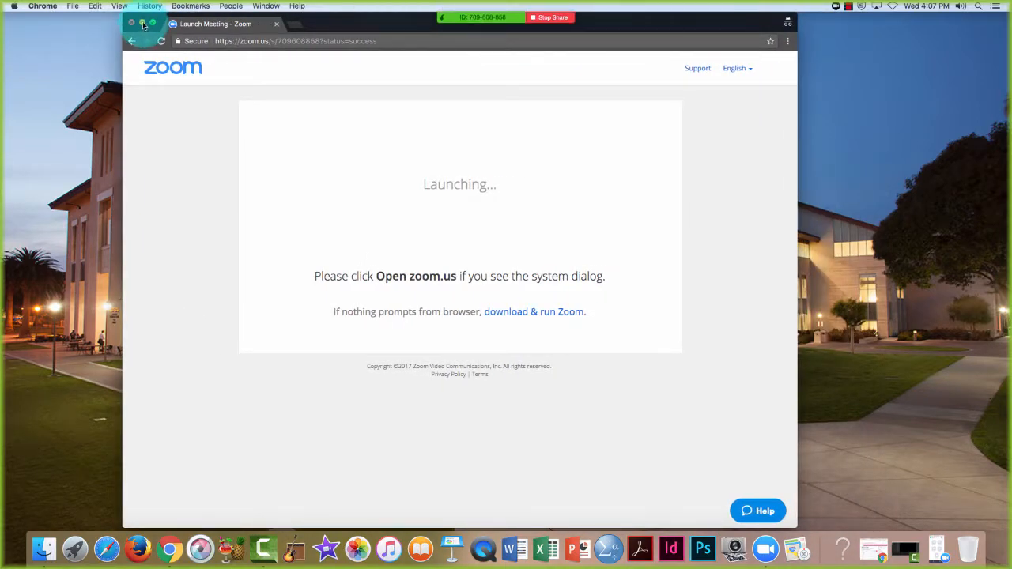
click(142, 24)
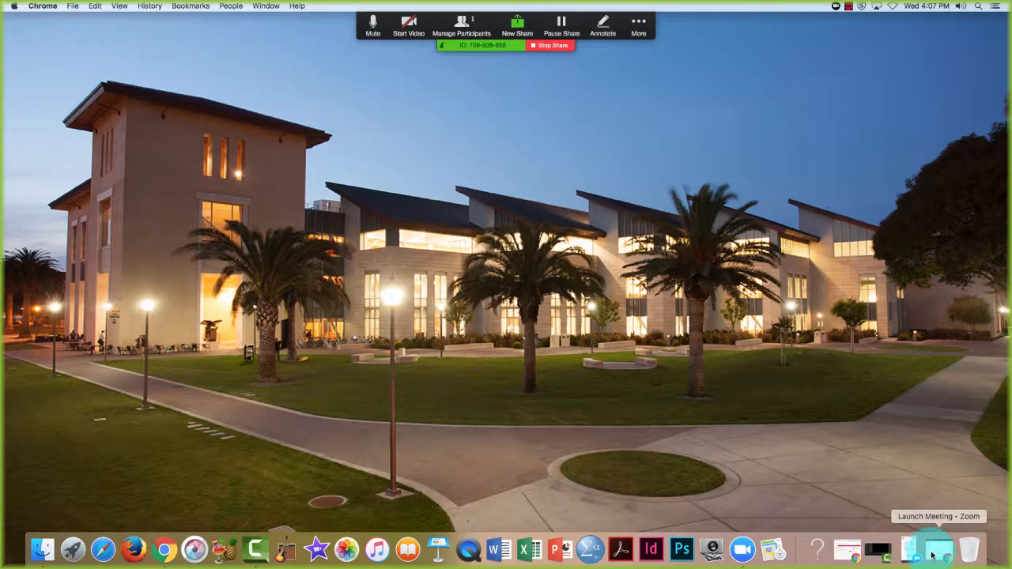
click(938, 550)
drag(678, 94, 795, 31)
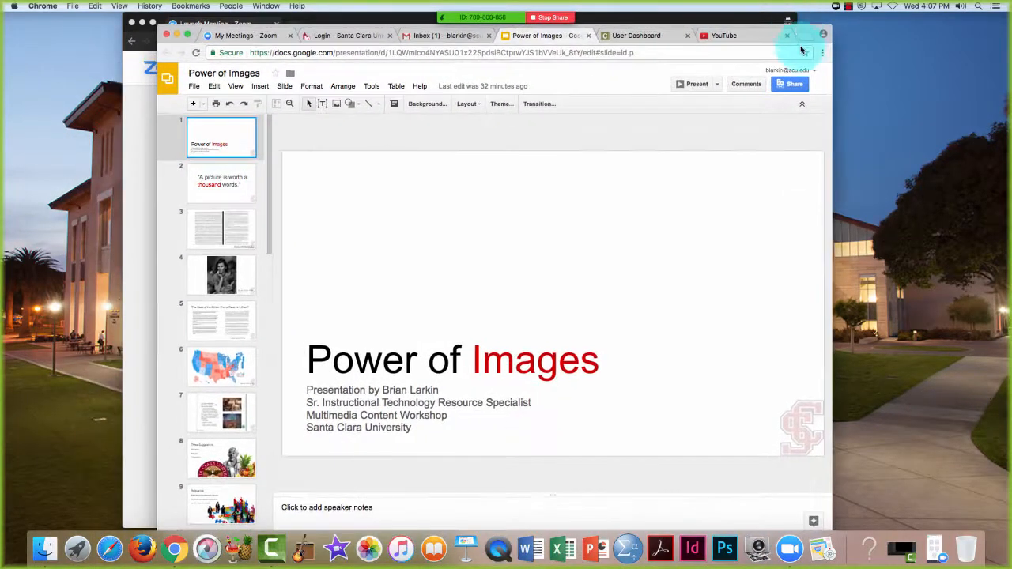
Present the Power of Images slideshow through to the slide 22 fountain photo, then exit to the editor.
click(696, 84)
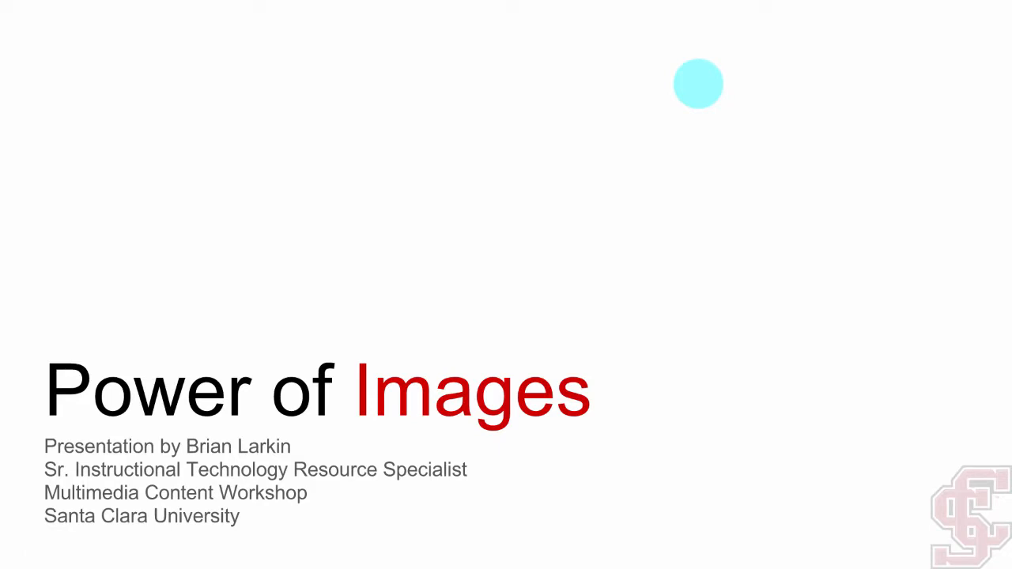
key(Right)
key(Right)
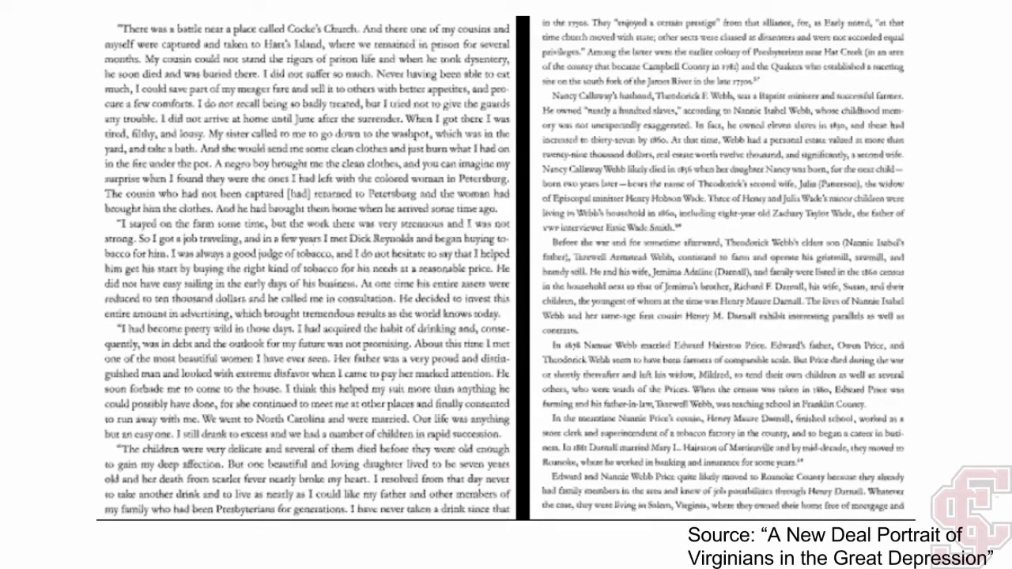
key(Right)
key(Right)
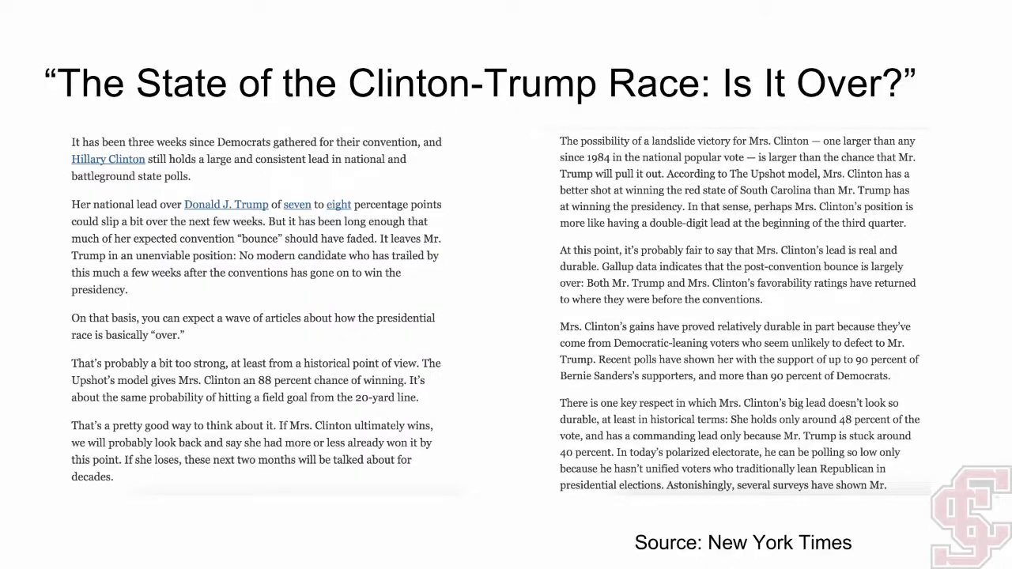
key(Right)
key(Right)
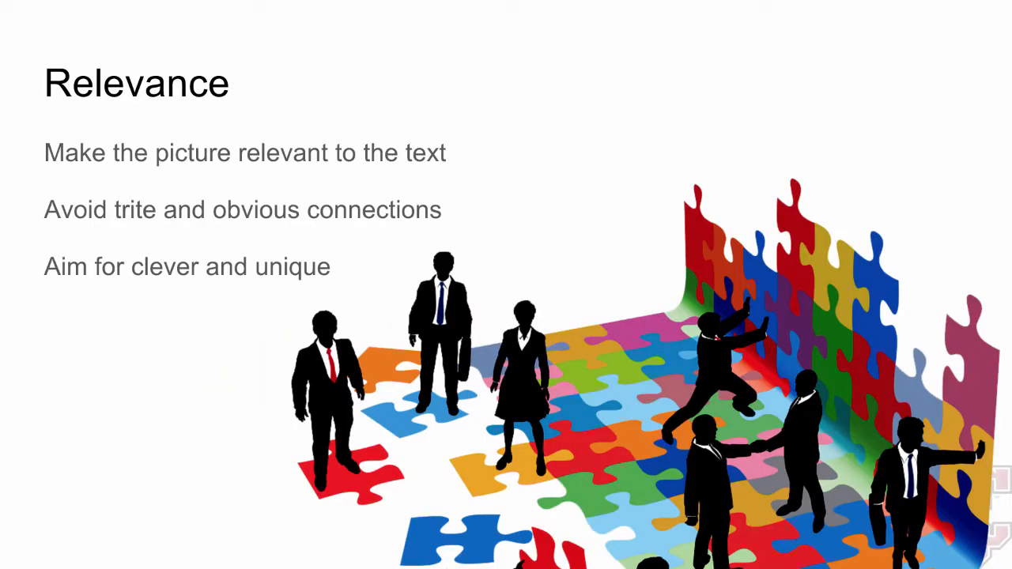
key(Right)
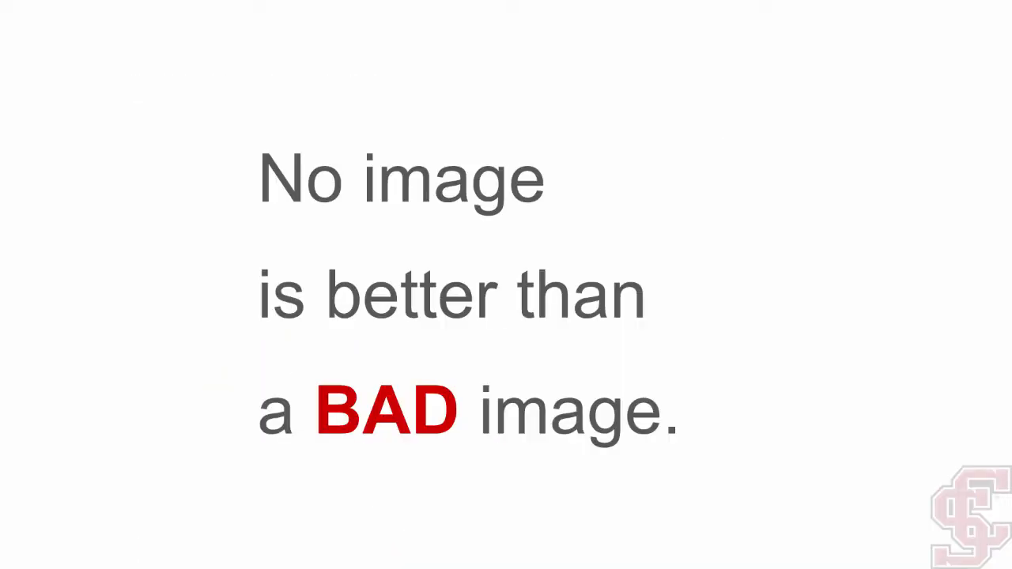
key(Right)
key(Right)
key(Right)
key(Right)
key(Right)
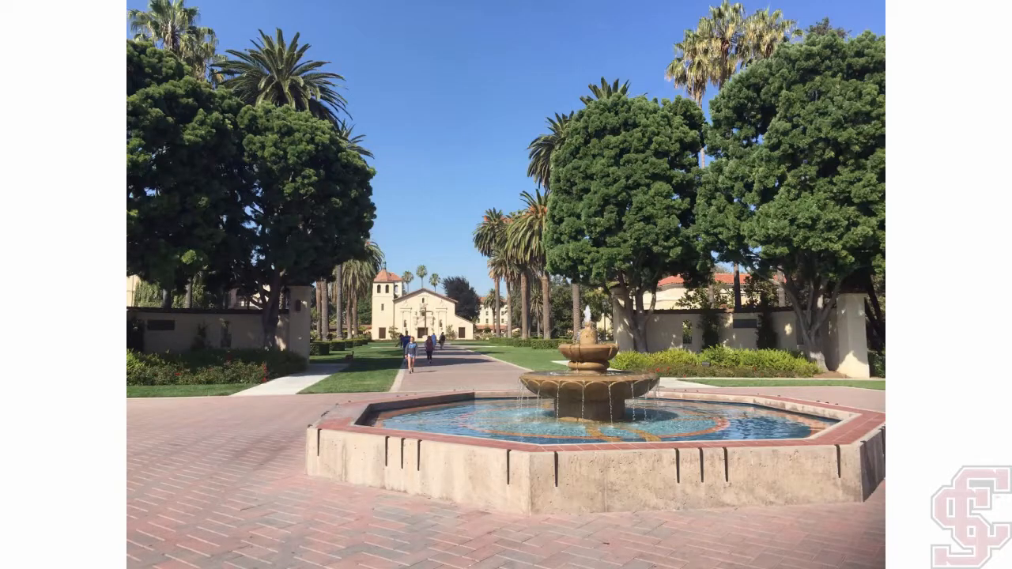
key(Right)
key(Right)
key(Right)
key(Right)
key(Escape)
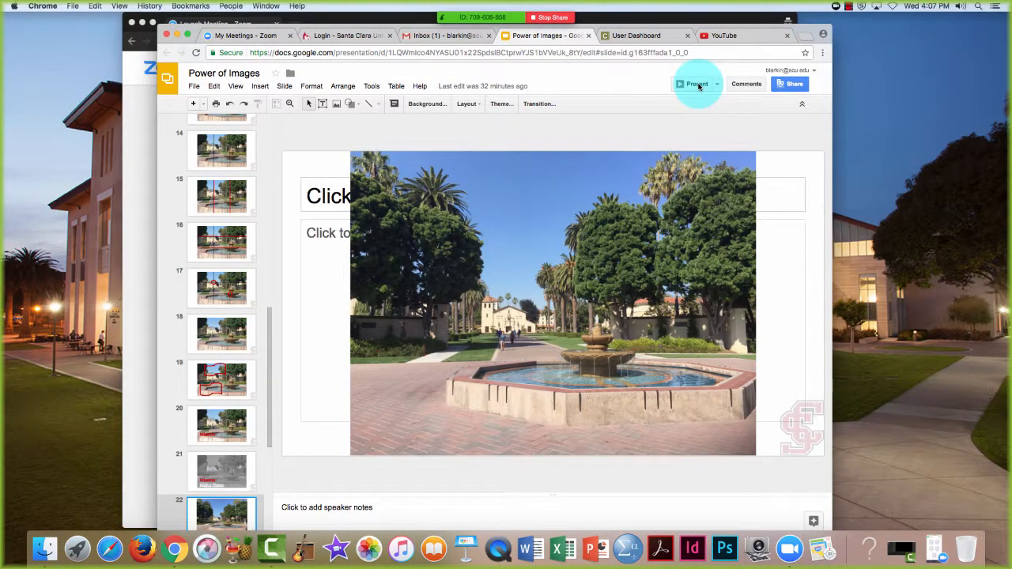
Stop the local recording from the More menu and end screen sharing.
mouse_move(488, 11)
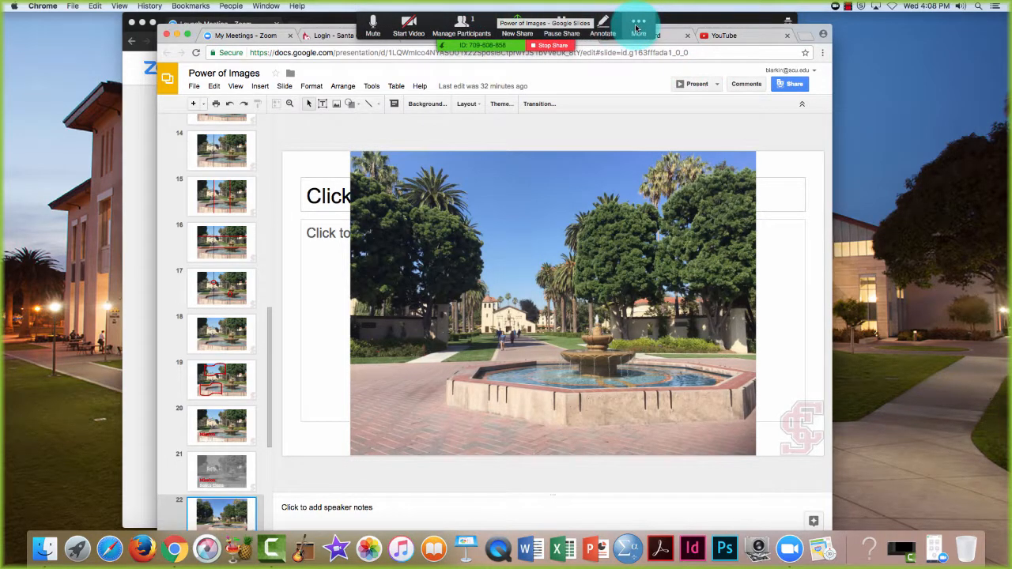
click(637, 28)
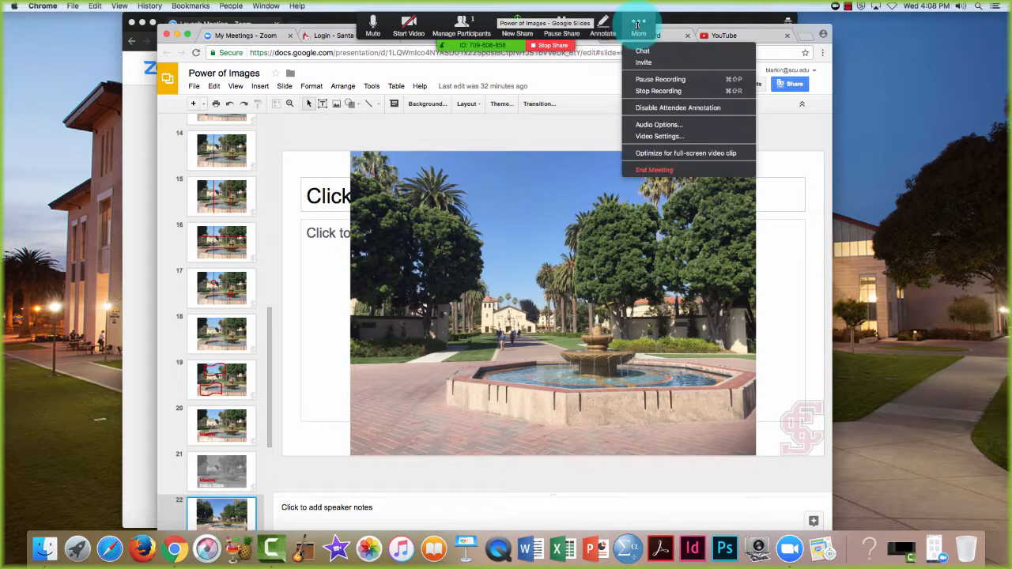
click(662, 91)
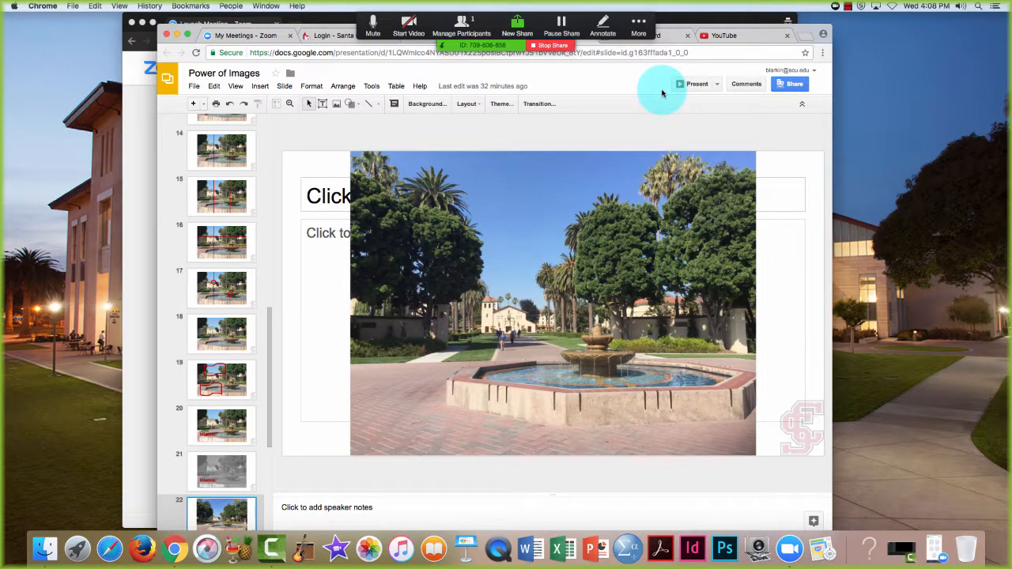
click(552, 45)
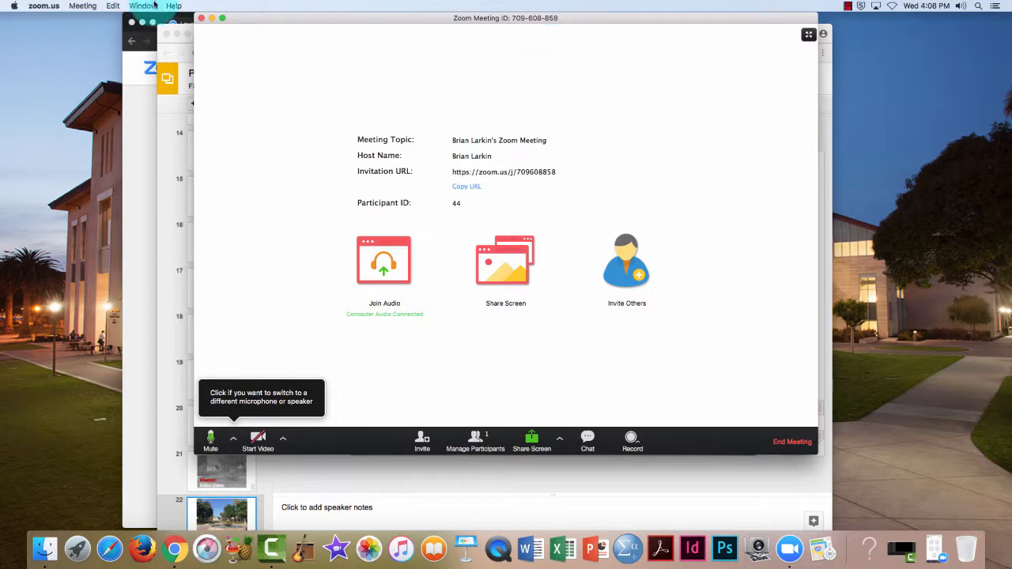
Quit Zoom, ending the meeting for all participants.
click(44, 6)
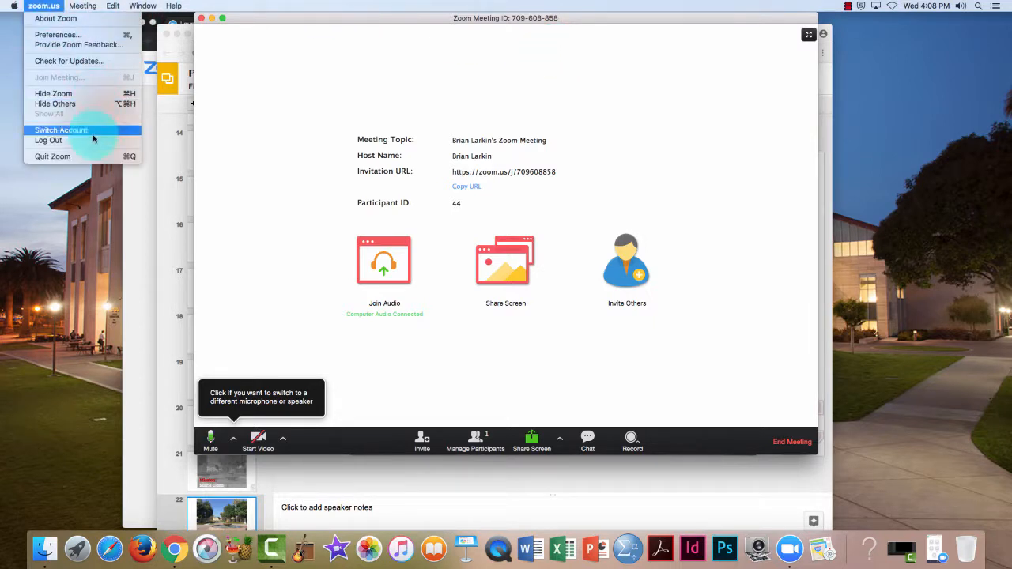
click(107, 156)
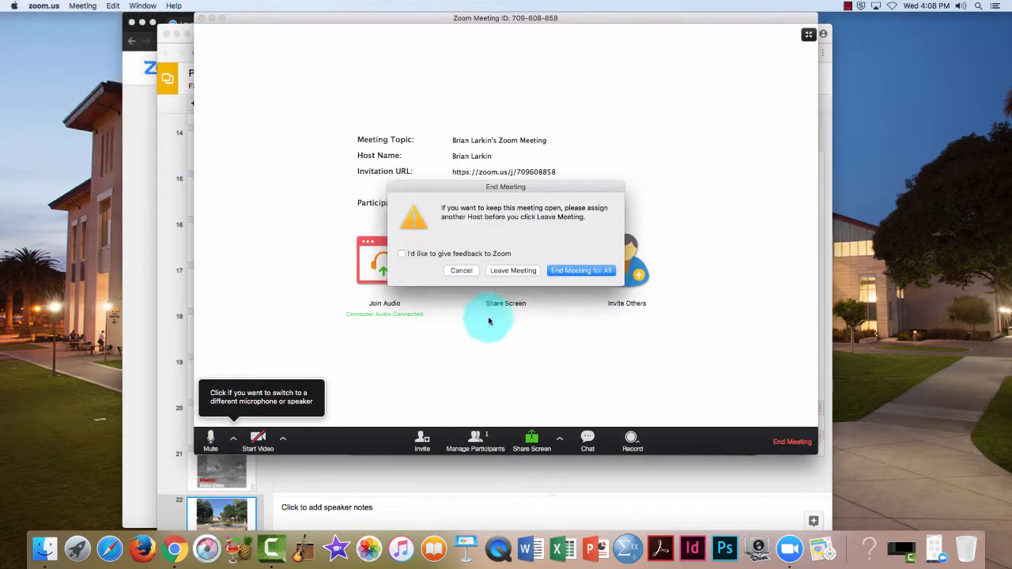
click(579, 270)
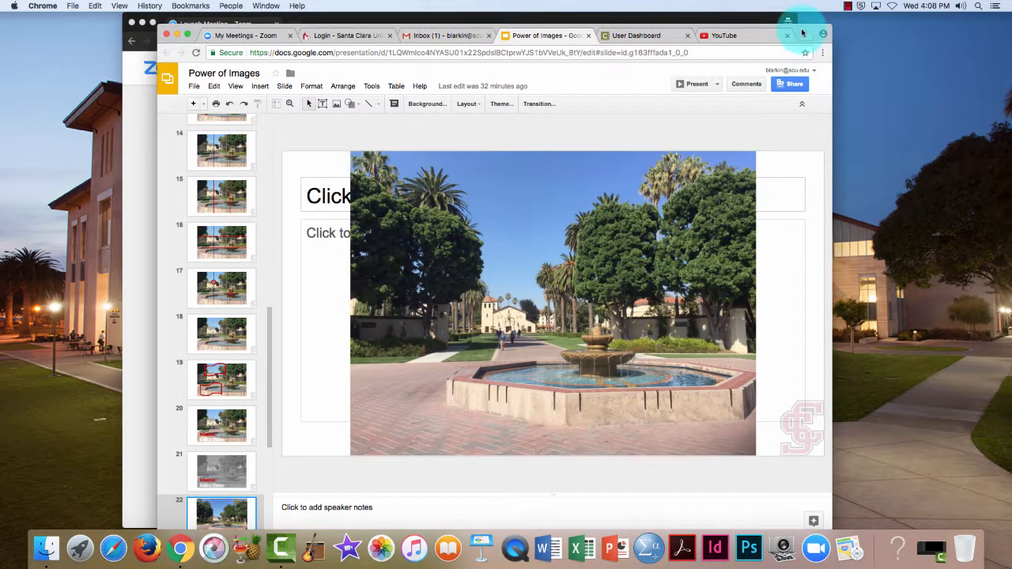
drag(801, 33, 704, 244)
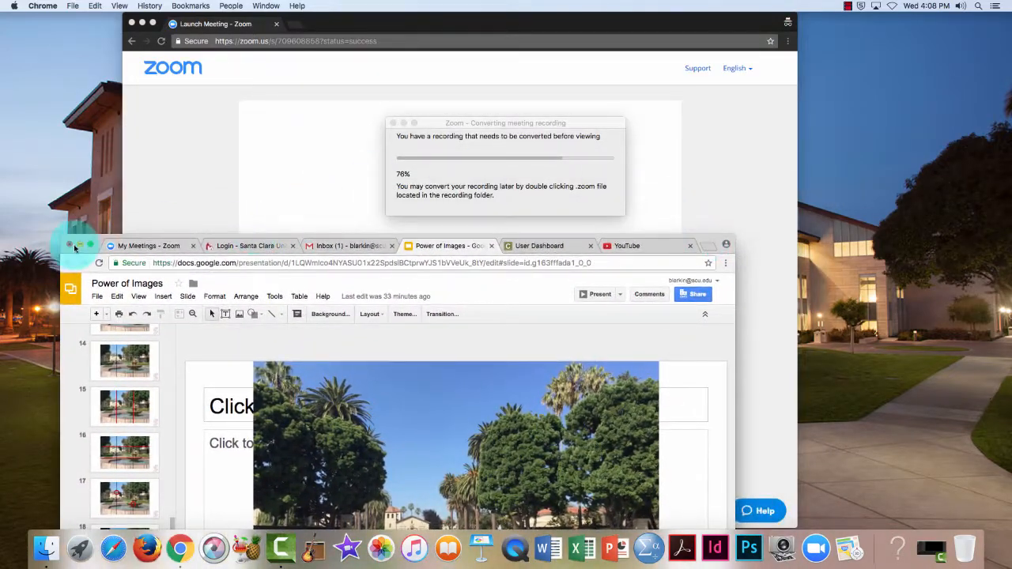
Copy zoom_0.mp4 from the Zoom recording folder onto the desktop and close the folder.
click(81, 247)
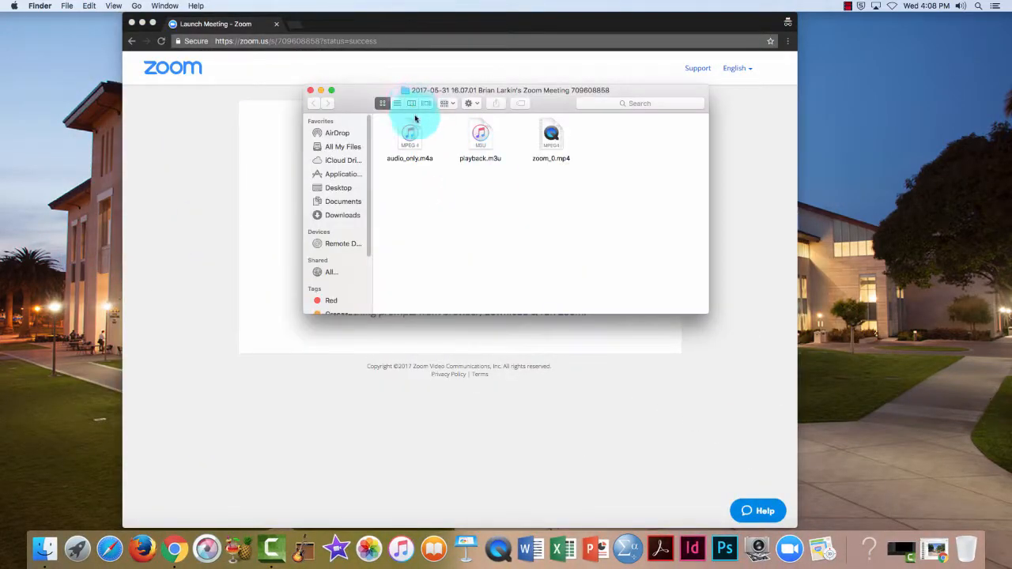
mouse_move(550, 138)
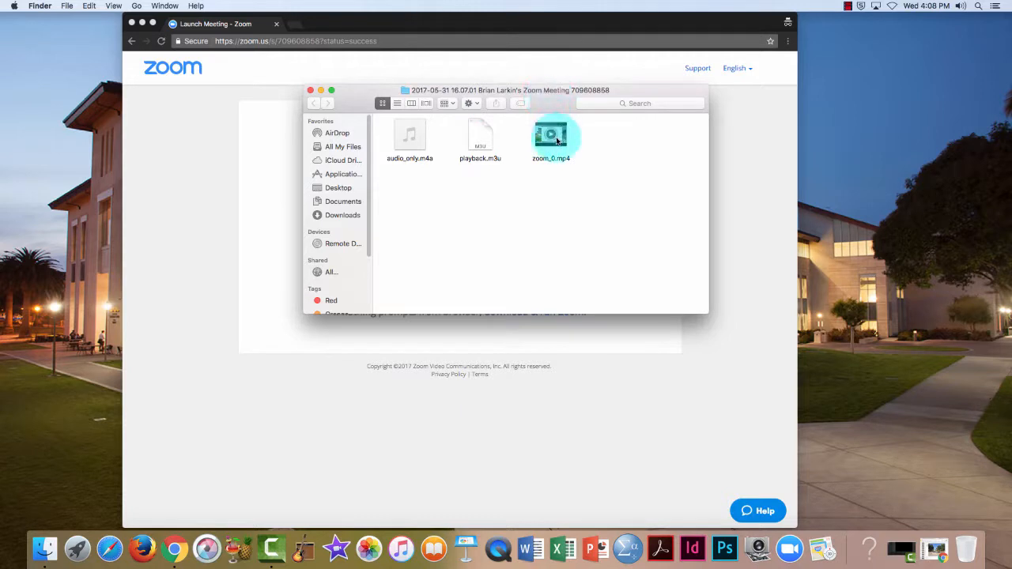
drag(562, 143, 918, 79)
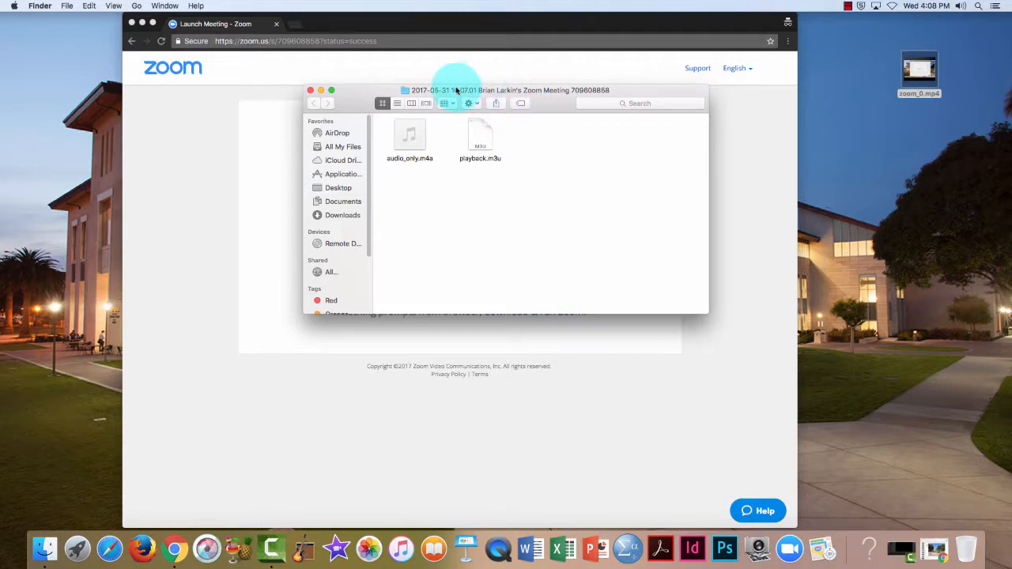
click(309, 90)
Restore the Power of Images Slides window and switch to the YouTube tab.
click(142, 23)
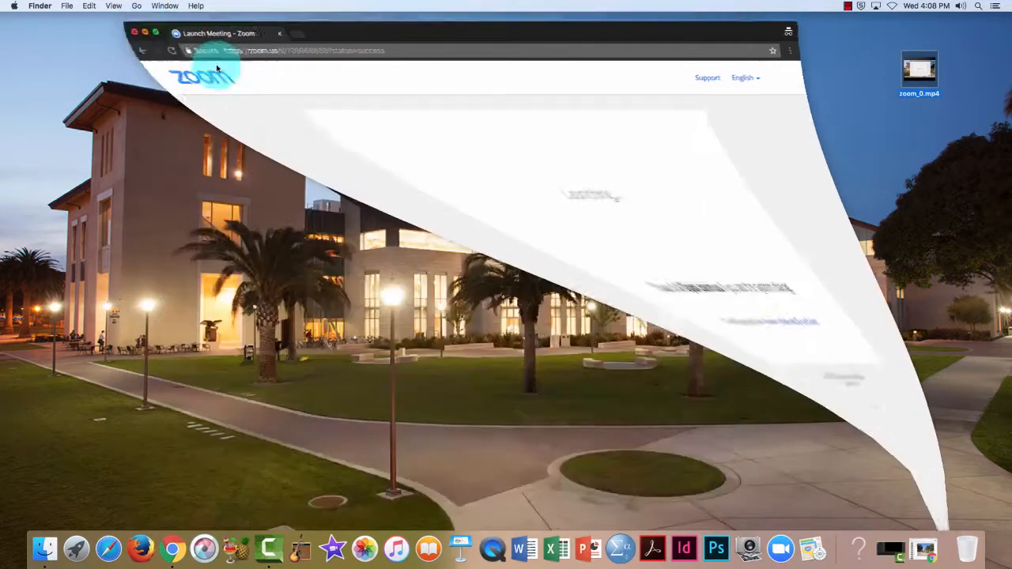
click(903, 545)
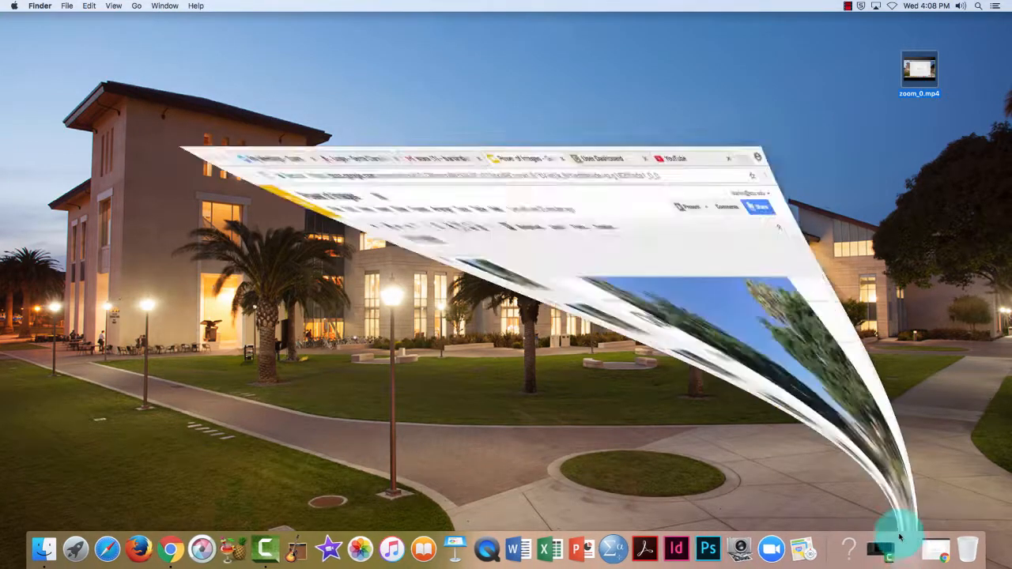
drag(651, 233, 644, 44)
click(644, 44)
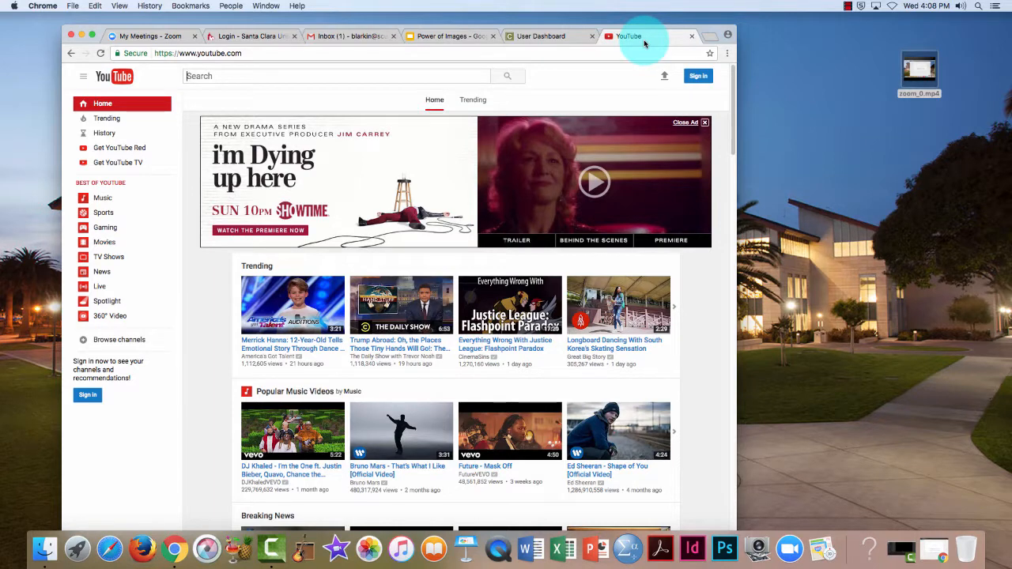
Dismiss YouTube's notifications prompt and drop zoom_0.mp4 from the desktop into the upload page.
drag(705, 31, 710, 22)
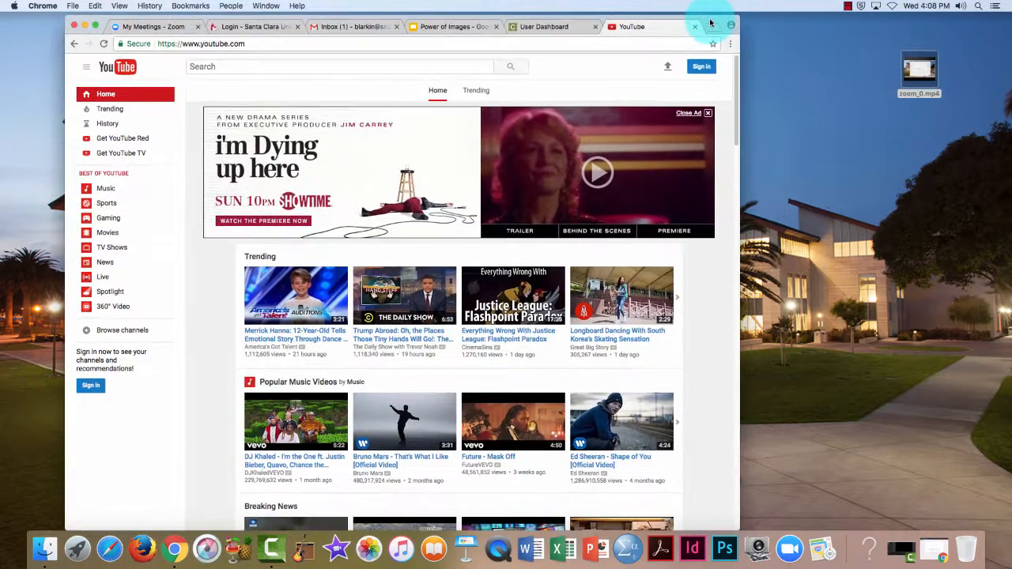
click(702, 71)
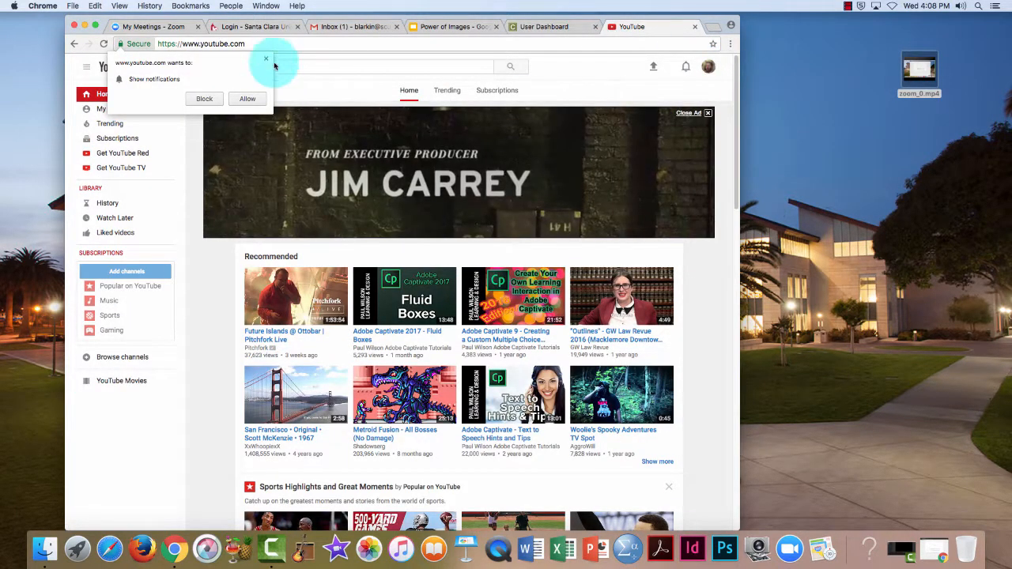
click(266, 59)
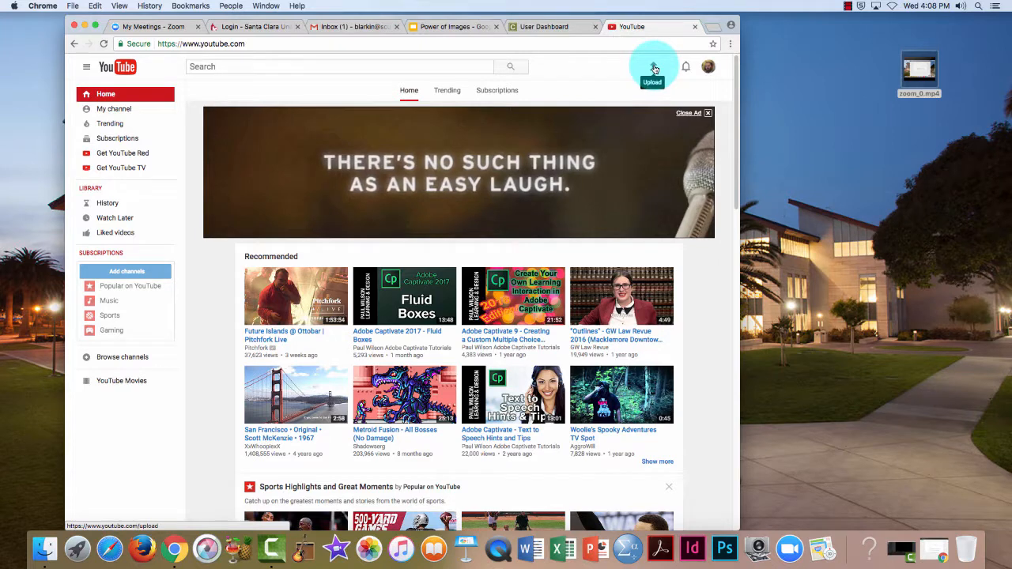
click(654, 68)
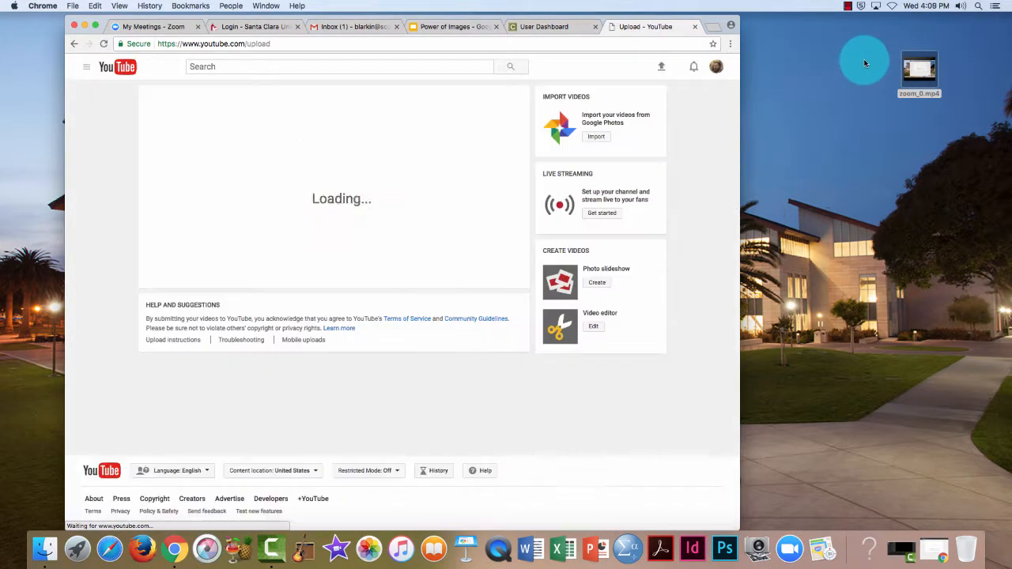
click(923, 70)
drag(935, 73, 338, 163)
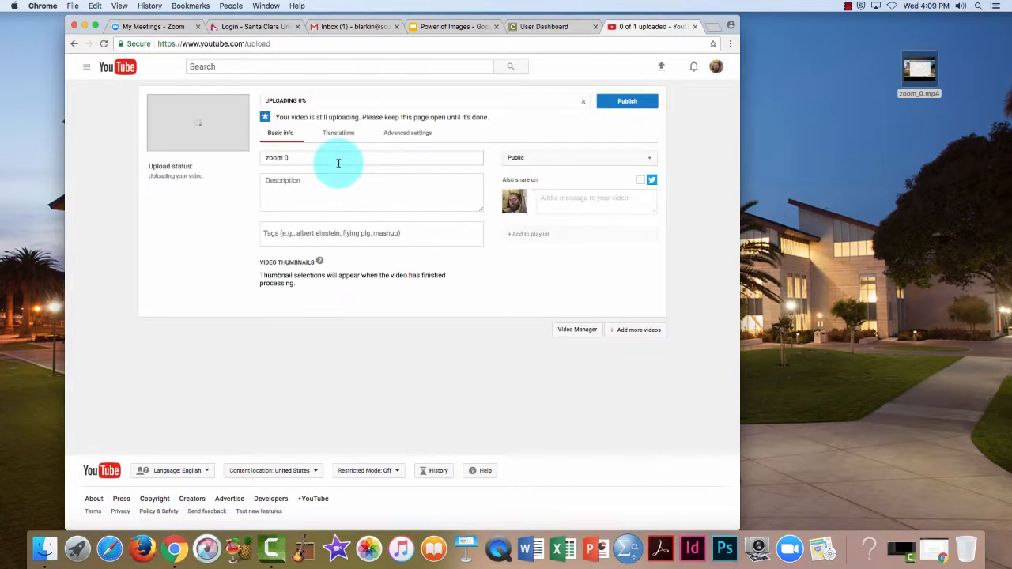
Make the YouTube video Unlisted, title it 'Power of Images Voice Over Slides', and save.
click(534, 158)
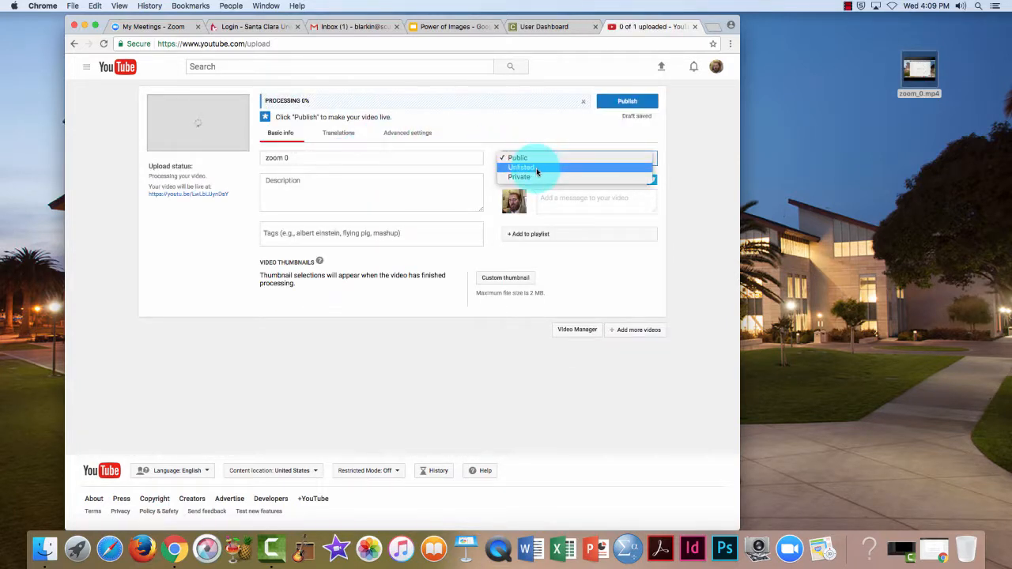
click(537, 169)
click(294, 157)
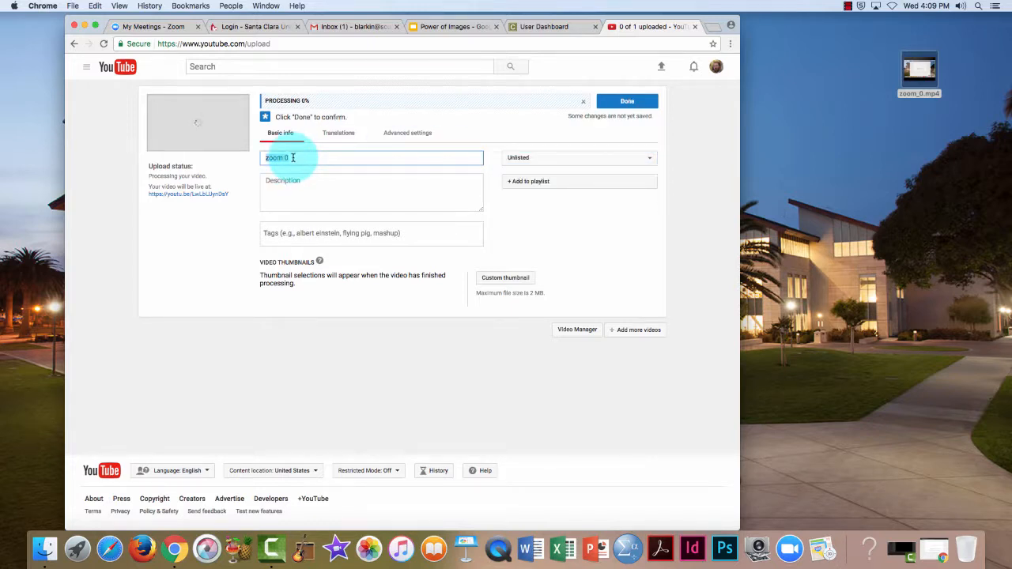
text(Power of I)
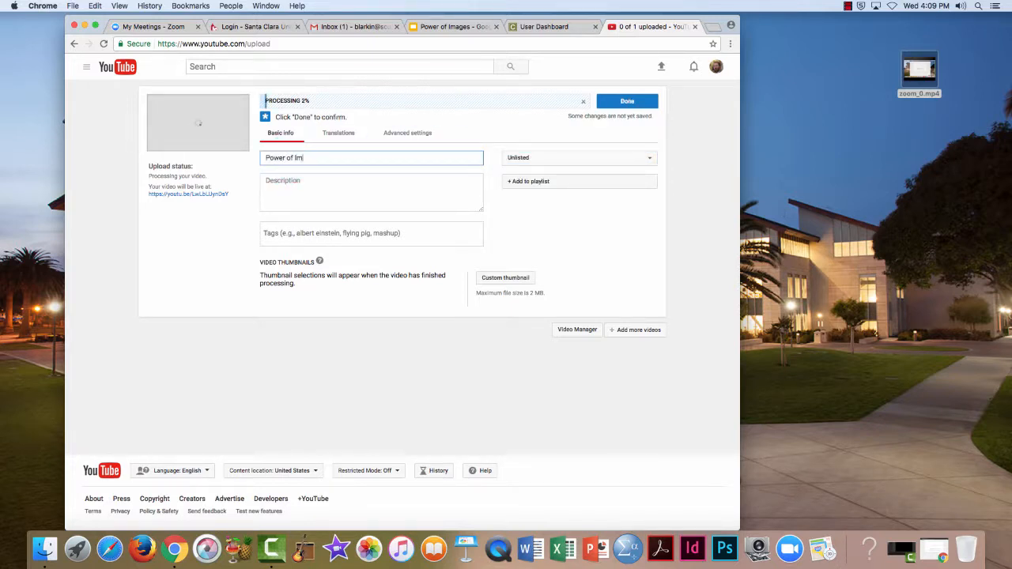
text(mages Voice c)
key(BackSpace)
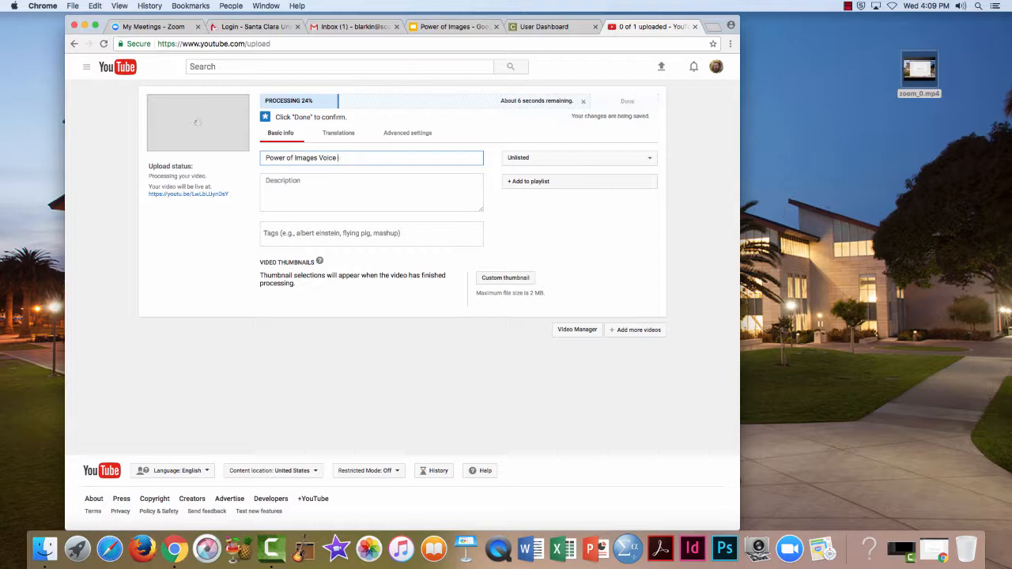
text(Over Slides)
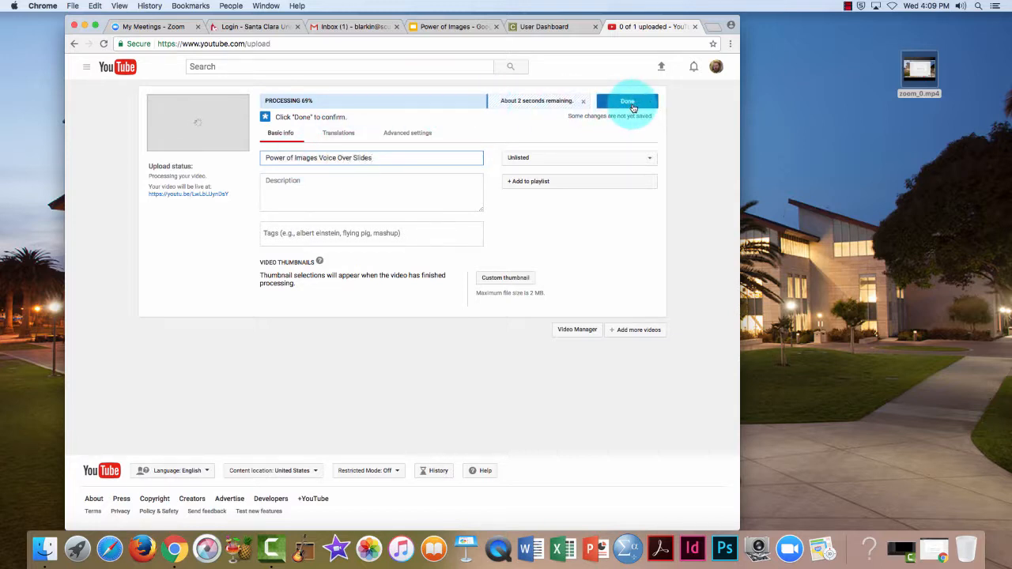
click(632, 105)
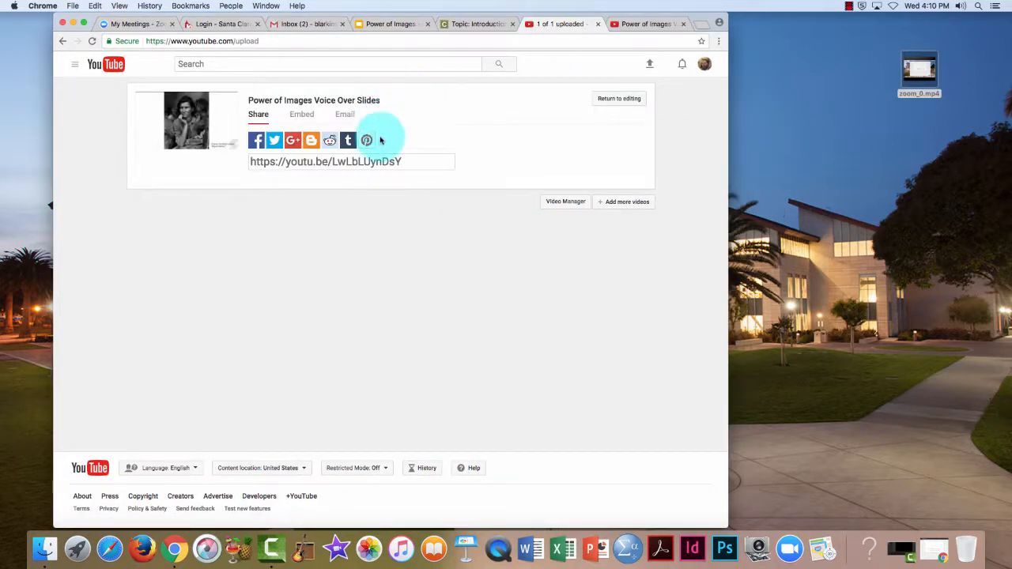
Copy the video's youtu.be share link and return to the Canvas discussion.
click(372, 162)
key(super+c)
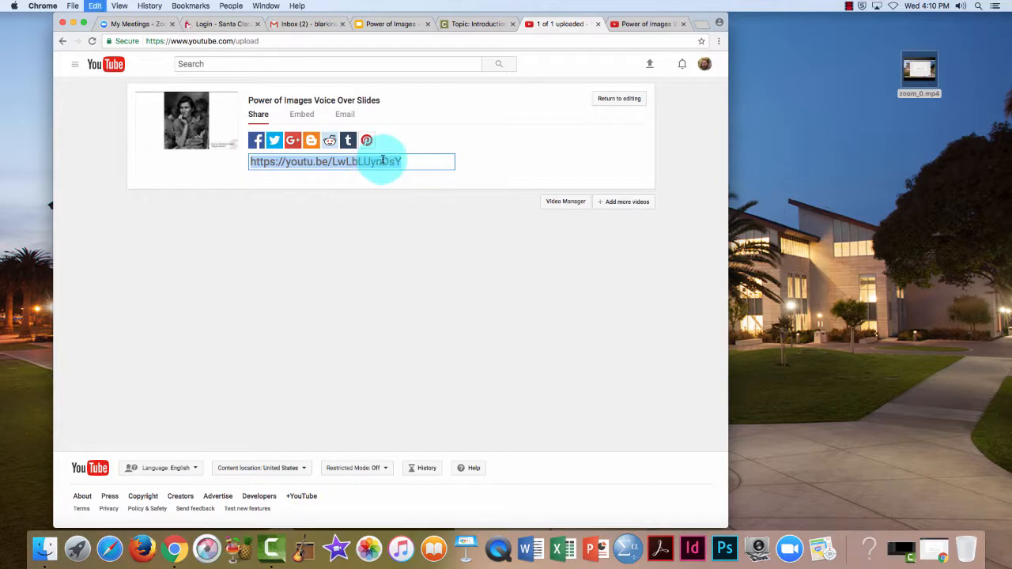
click(465, 25)
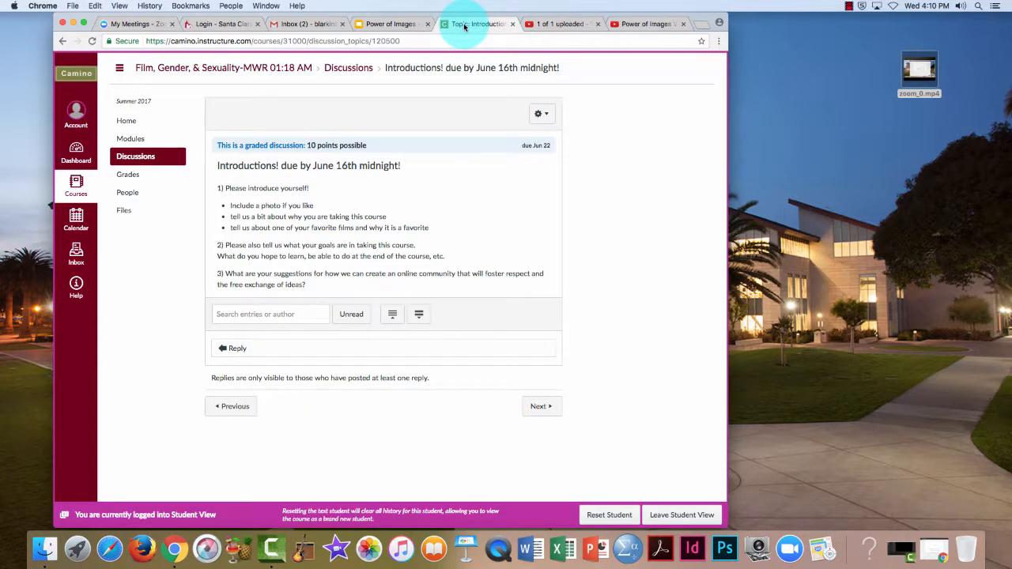
Post a reply to the Introductions discussion containing the pasted YouTube link.
click(233, 348)
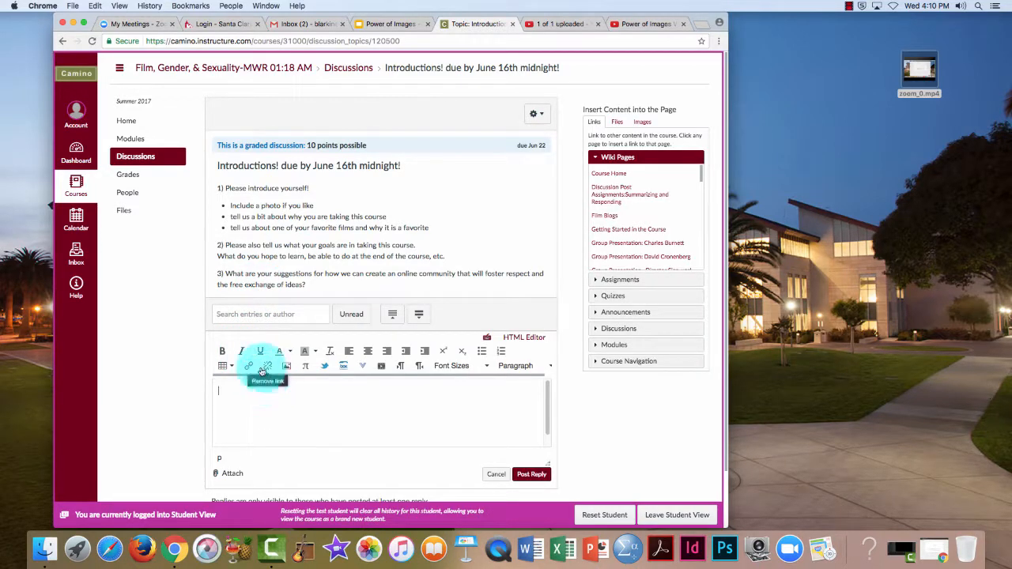
click(251, 370)
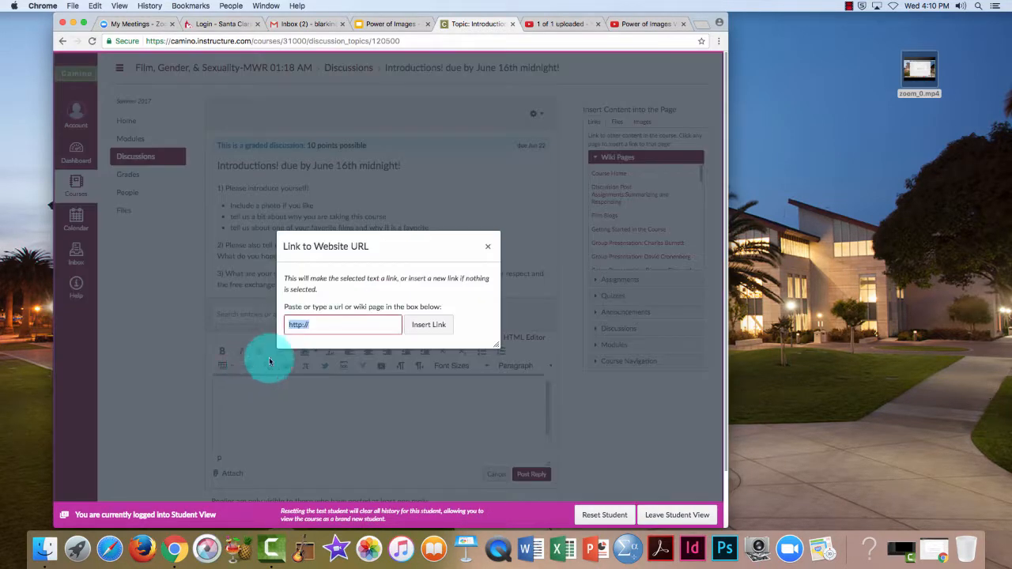
key(super+v)
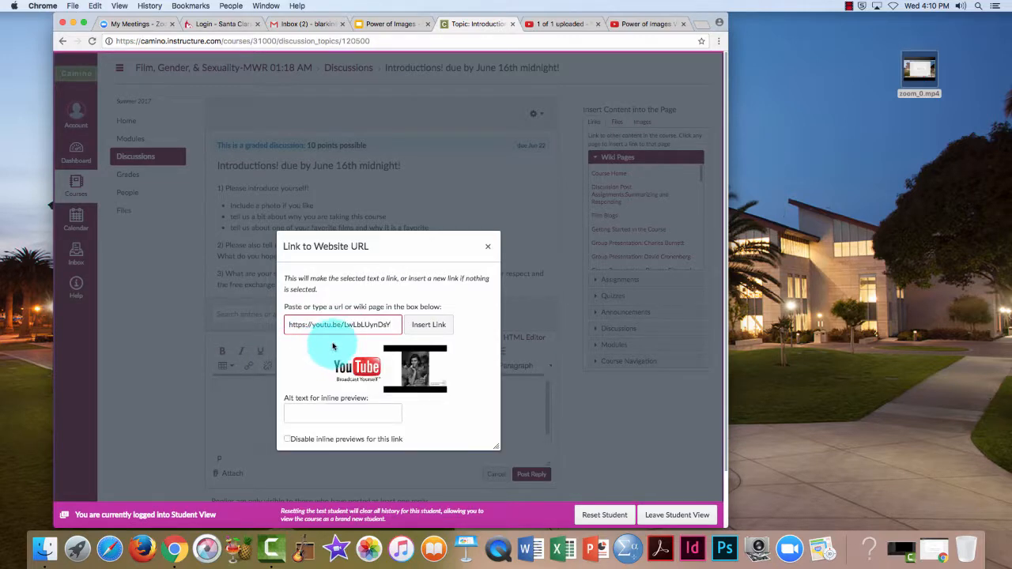
click(430, 326)
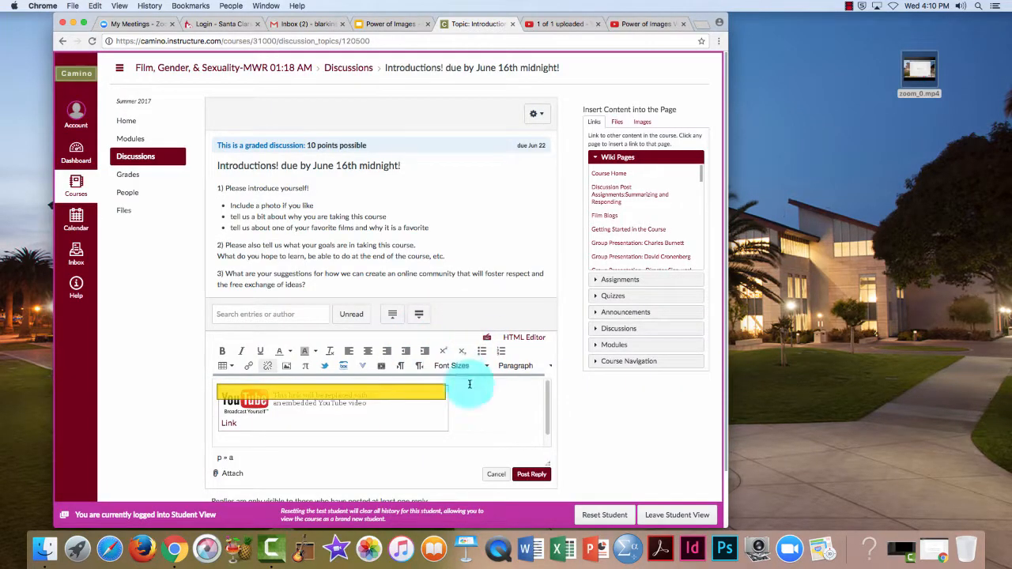
click(530, 474)
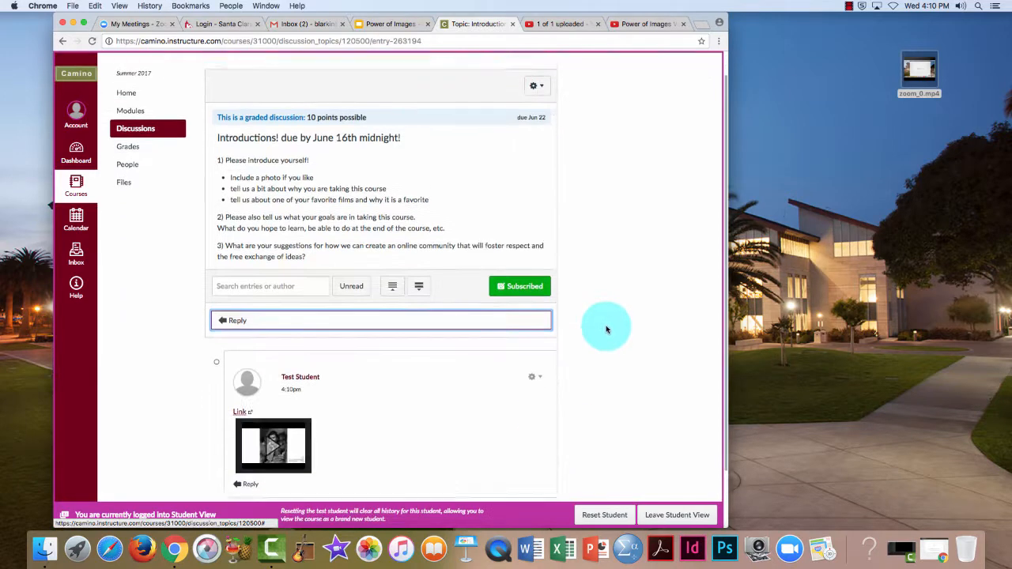
Play the embedded 'Power of Images Voice Over Slides' video and pause it at 0:14.
scroll(610, 344, down, 1)
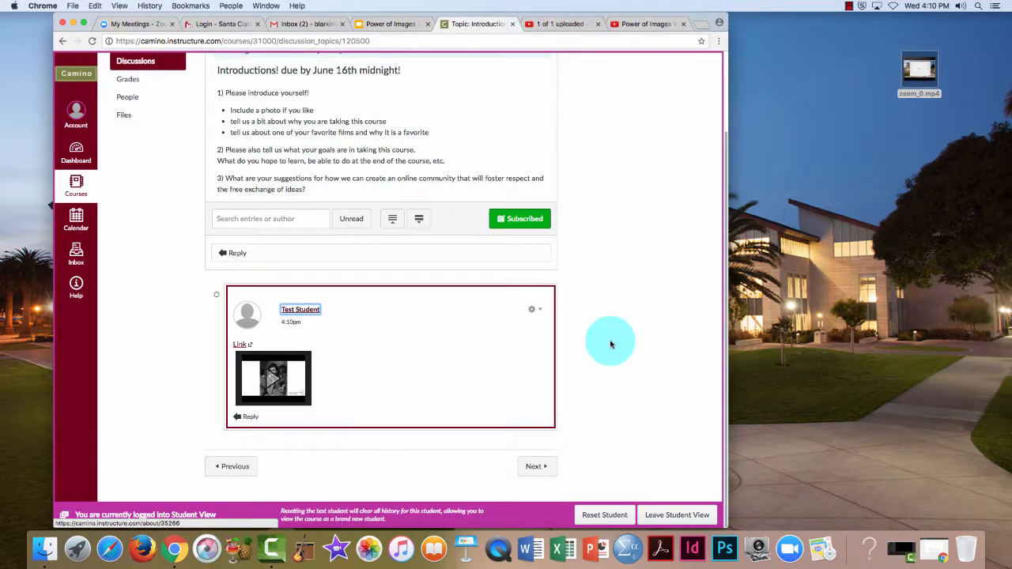
click(271, 382)
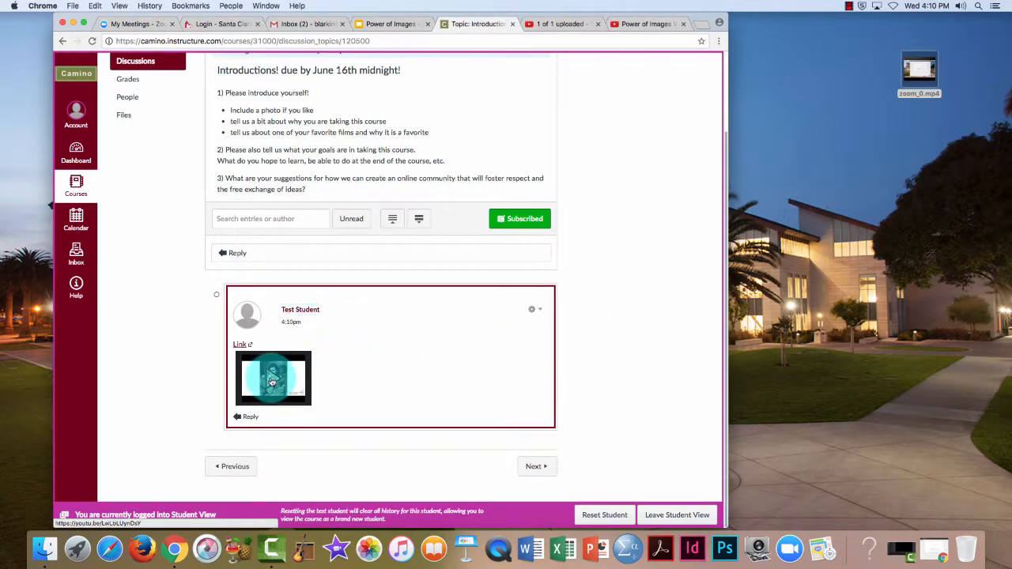
scroll(578, 402, down, 3)
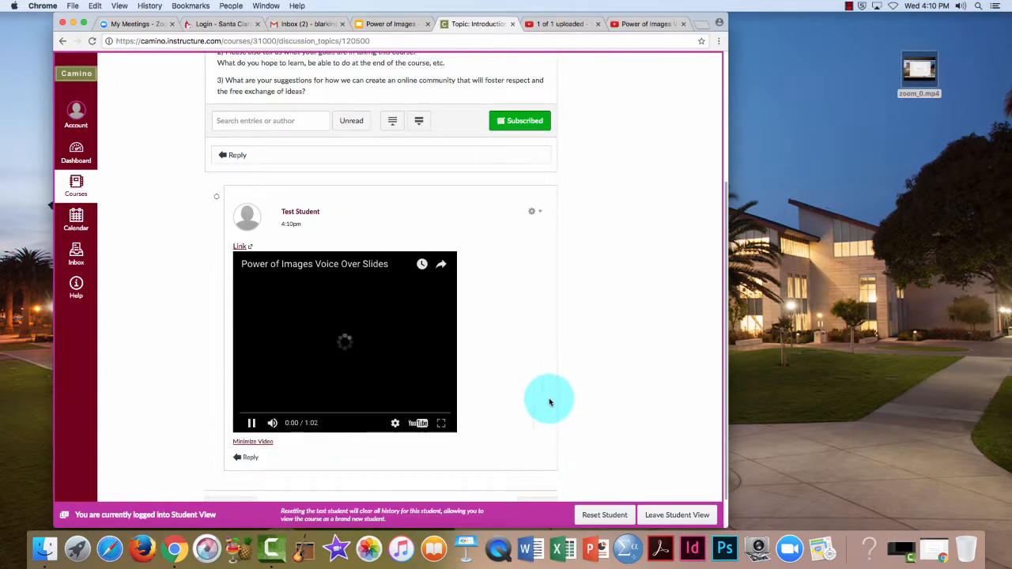
click(251, 425)
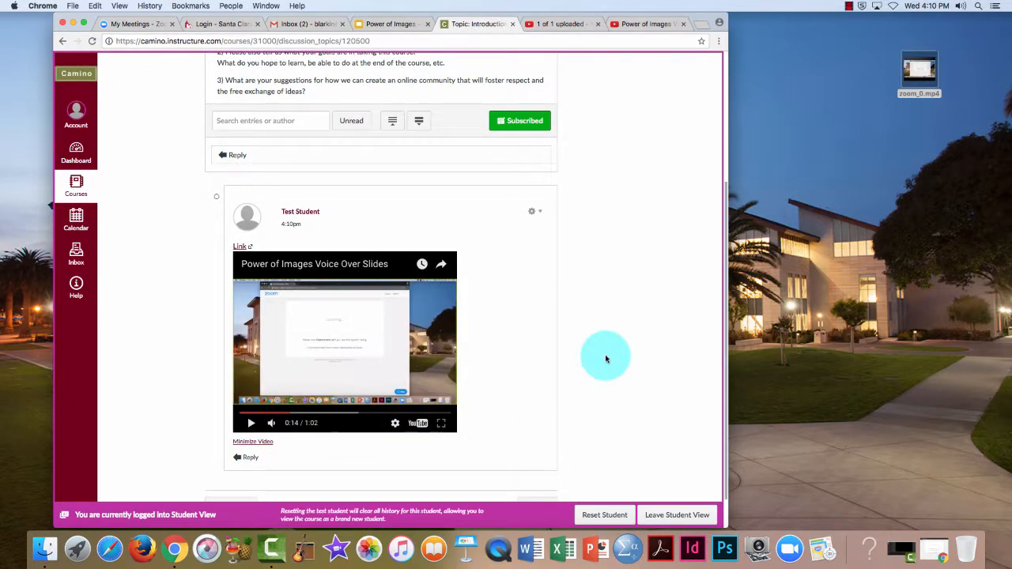